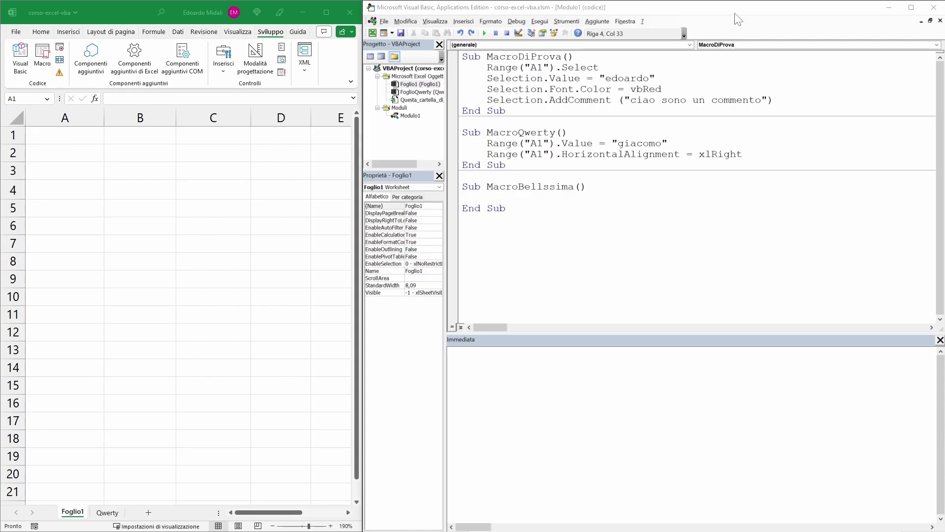
Step: Write the indented line Range("A1").Value = "carlo" as MacroBellssima's body
left_click(574, 57)
key("Return")
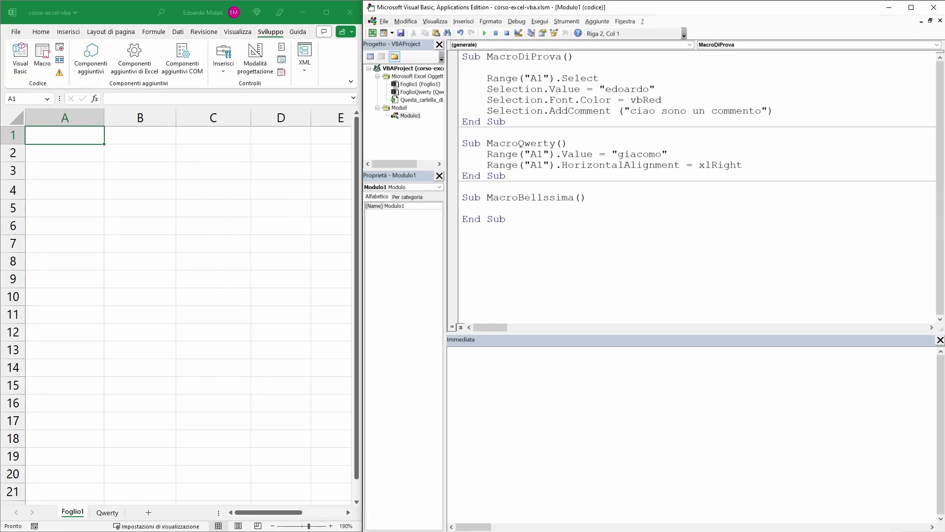
key("BackSpace")
left_click(463, 197)
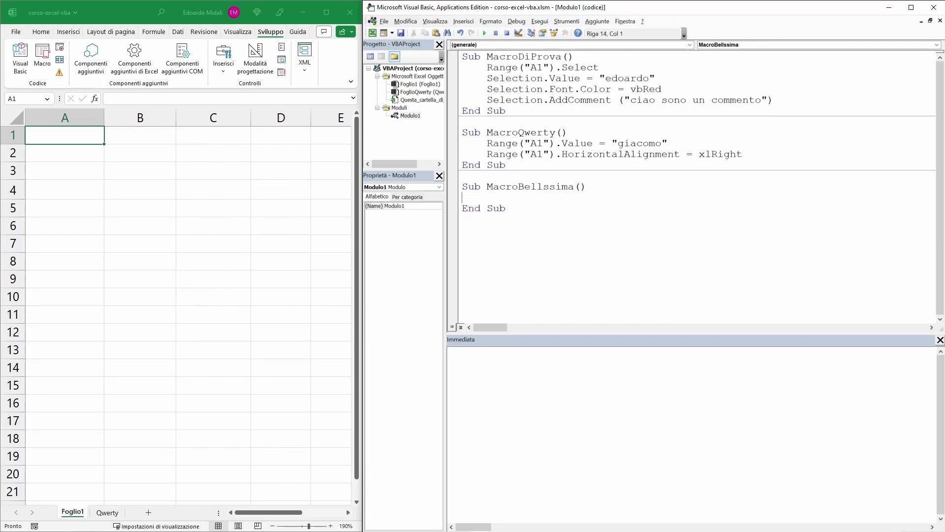
key("Tab")
type("Range(\"A1")
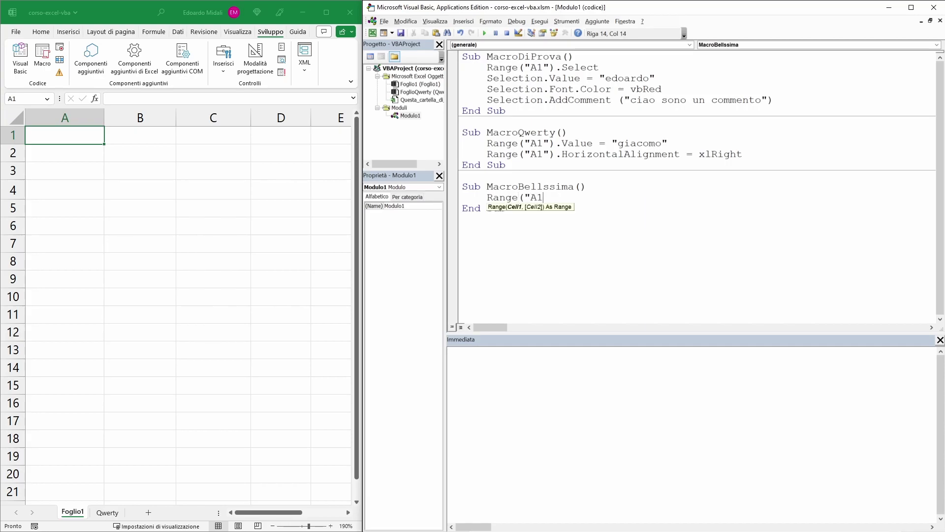
type("\")=")
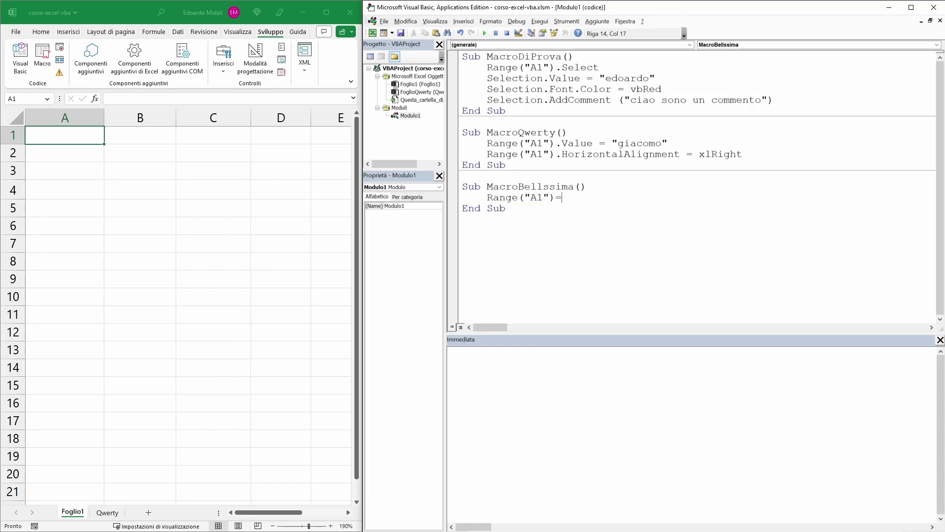
key("BackSpace")
type(".Value")
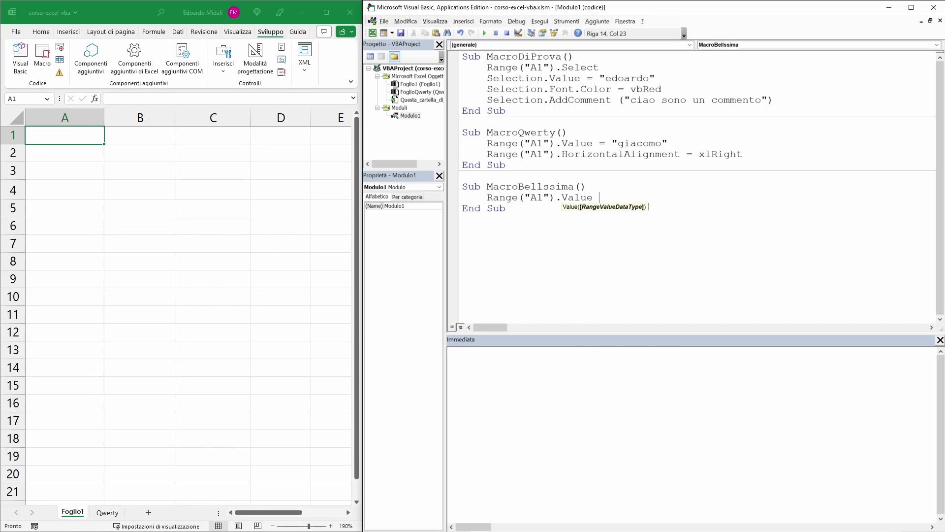
type(" = \"ca")
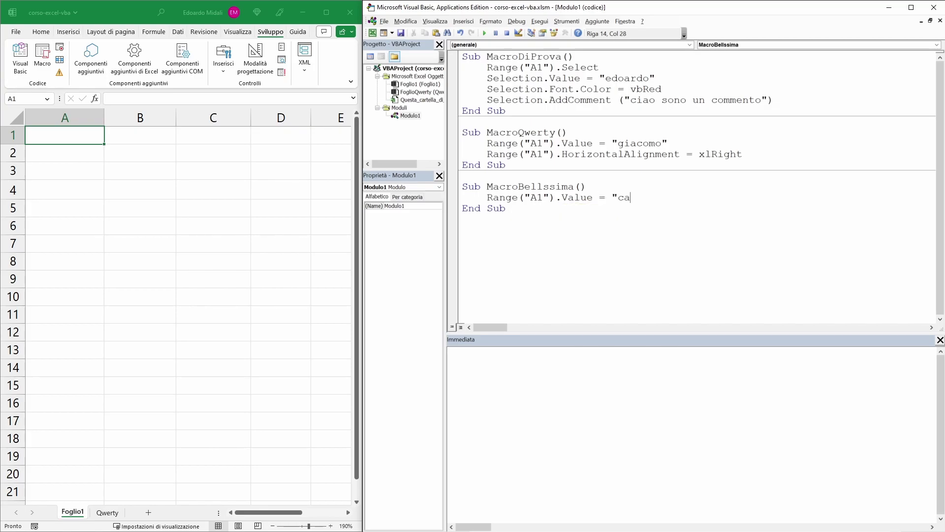
type("rlo\"")
Step: Run the macro to put carlo in A1, then clear cell A1 in the workbook
left_click(487, 34)
left_click_drag(480, 198, 605, 198)
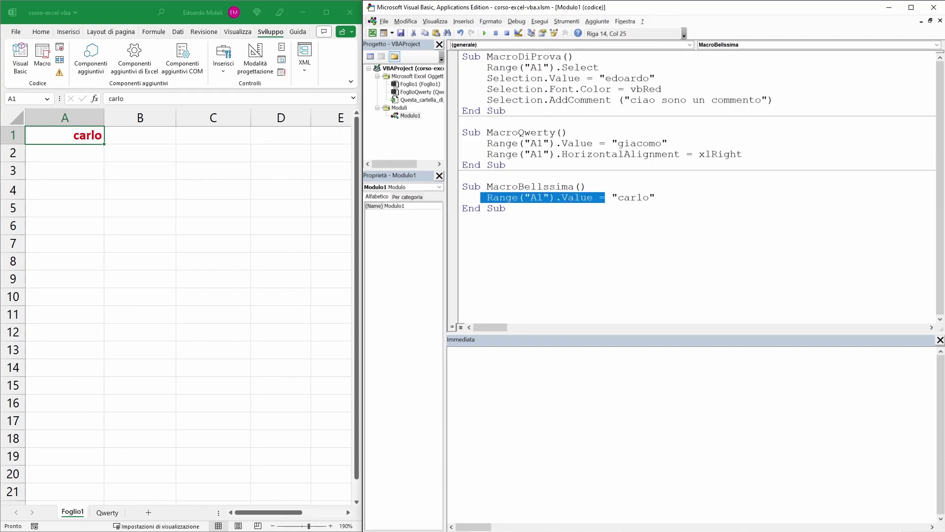
left_click(657, 198)
left_click(64, 139)
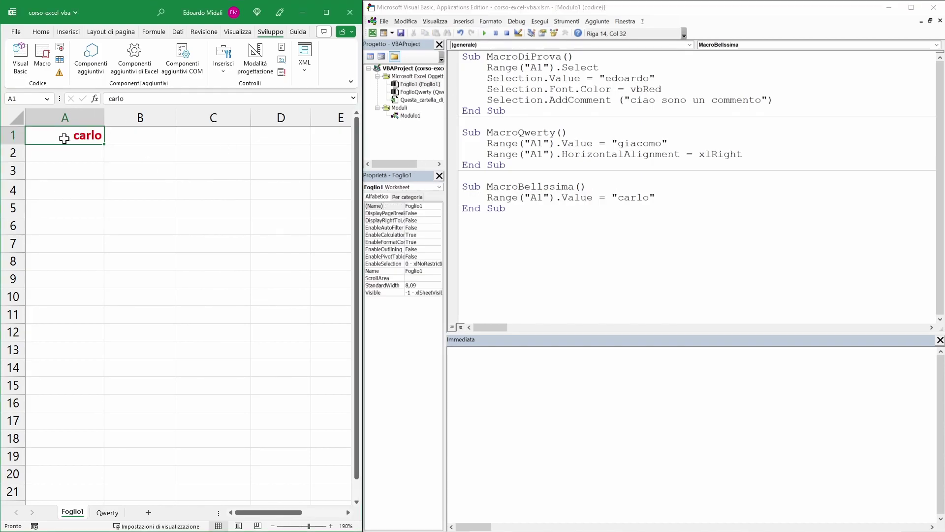
key("Delete")
Step: Add the commented line 'Range("A1").Value = "nonna" under the MacroBellssima header
left_click(591, 187)
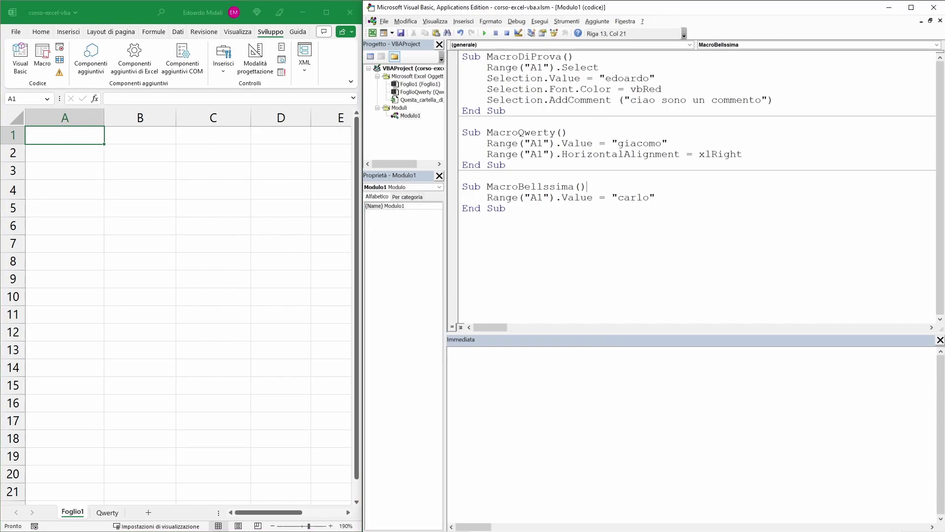
key("Return")
type("'Ra")
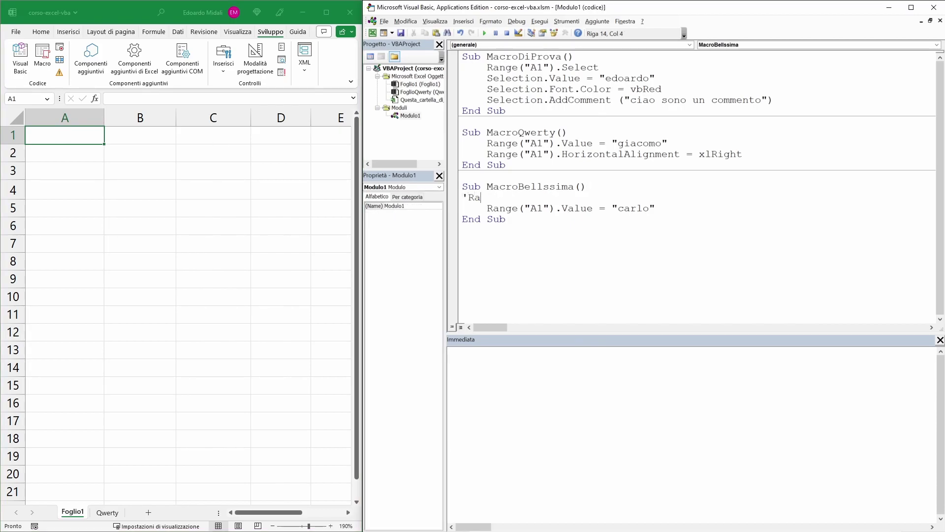
type("nge(\"")
type("A1\").Val")
type("ue = \"")
type("nonna\"")
Step: Delete the carlo line, indent the nonna comment, and run the macro
left_click_drag(655, 208, 487, 209)
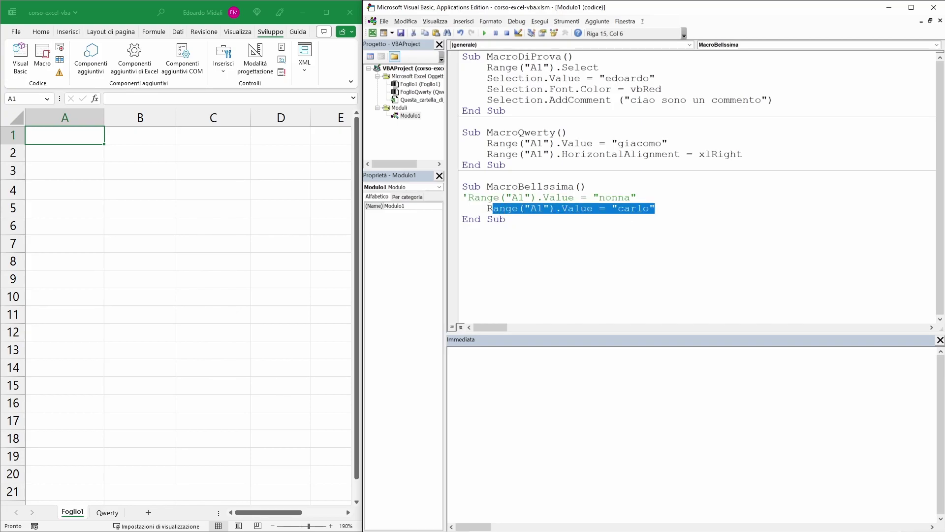
key("Delete")
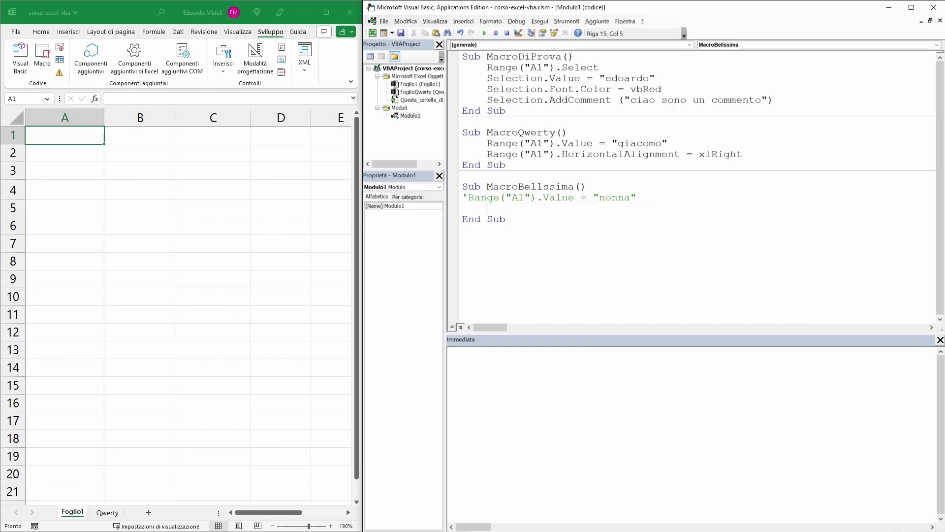
key("Tab")
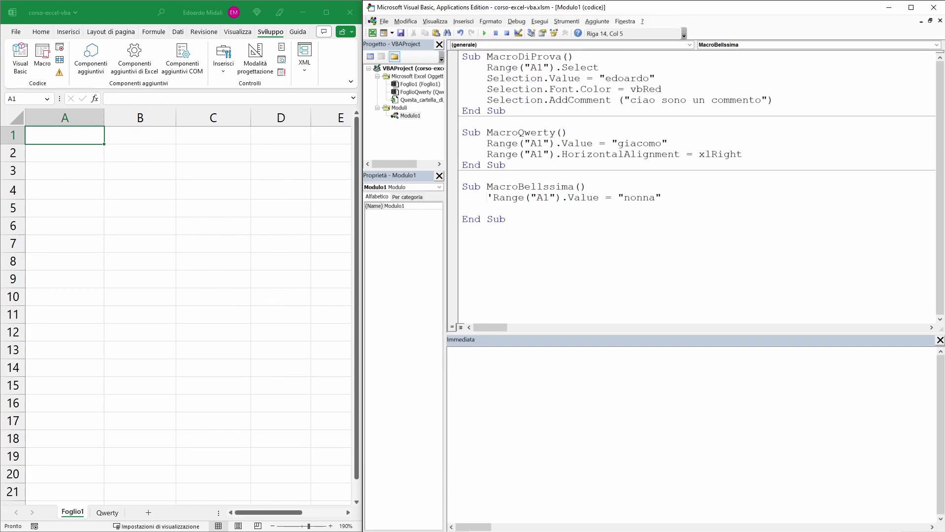
left_click(507, 219)
left_click(550, 197)
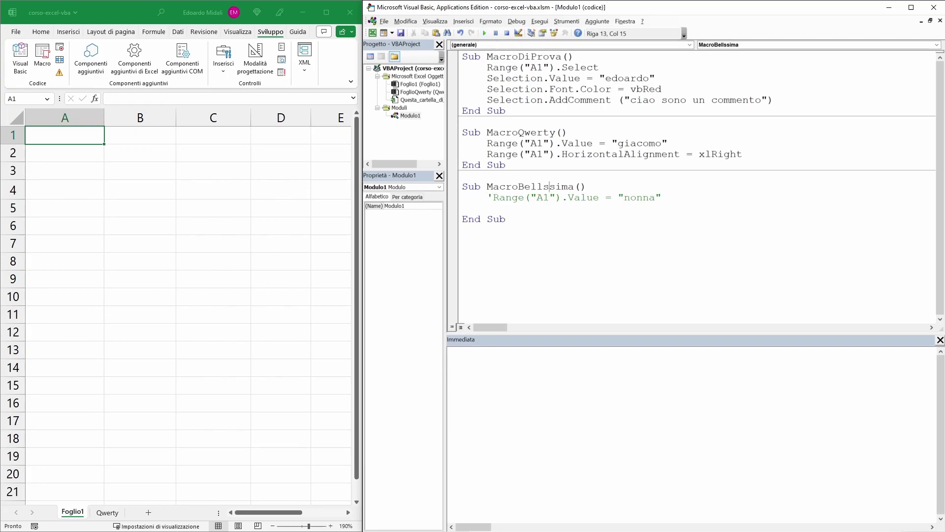
left_click(484, 34)
Step: Bring back the carlo line with undo and comment it out with an apostrophe
key("ctrl+z")
key("ctrl+z")
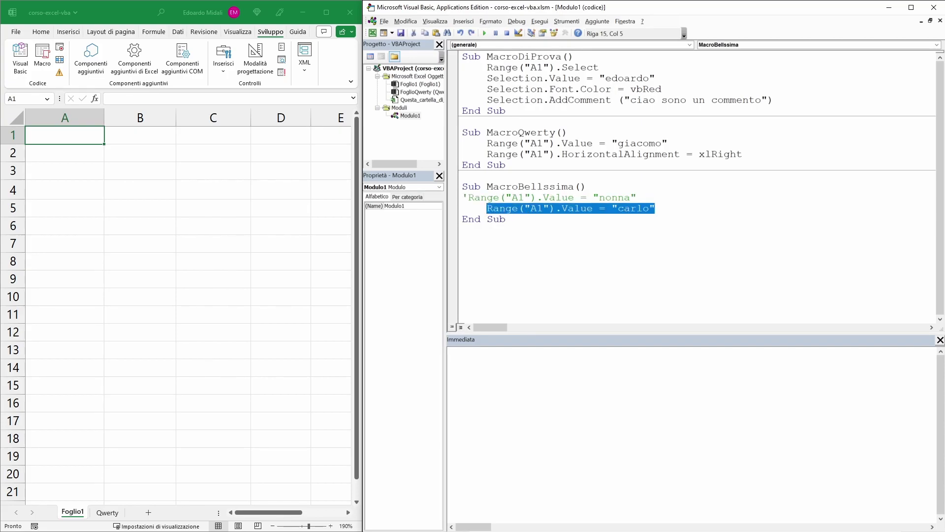
left_click(474, 197)
key("Tab")
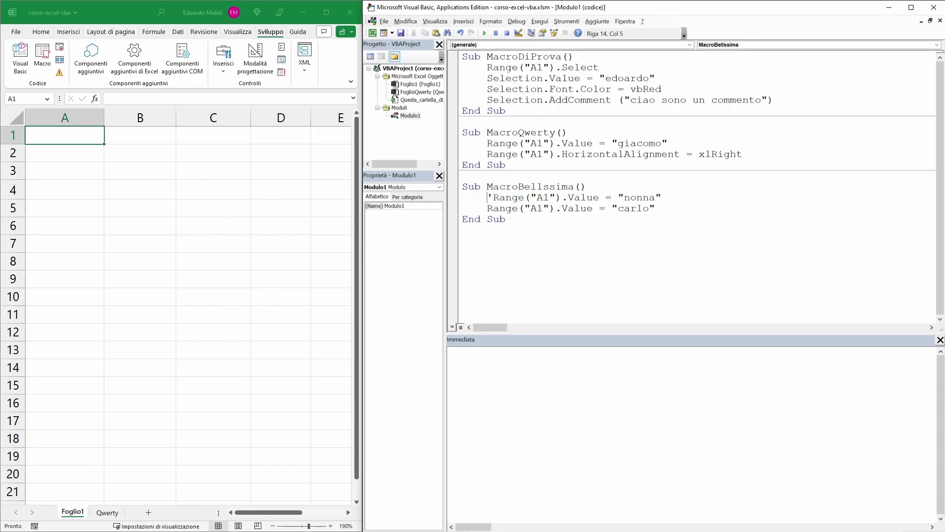
left_click_drag(662, 197, 561, 198)
left_click(487, 209)
type("'")
Step: Add the comment 'ciao sono edo and the uncommented line cao sono edo below it
key("End")
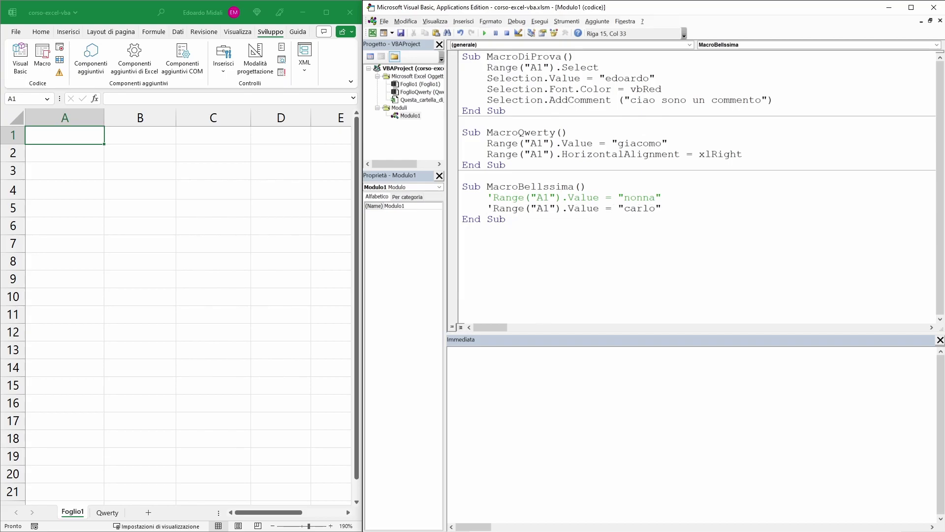
key("Return")
type("'ciao sono ")
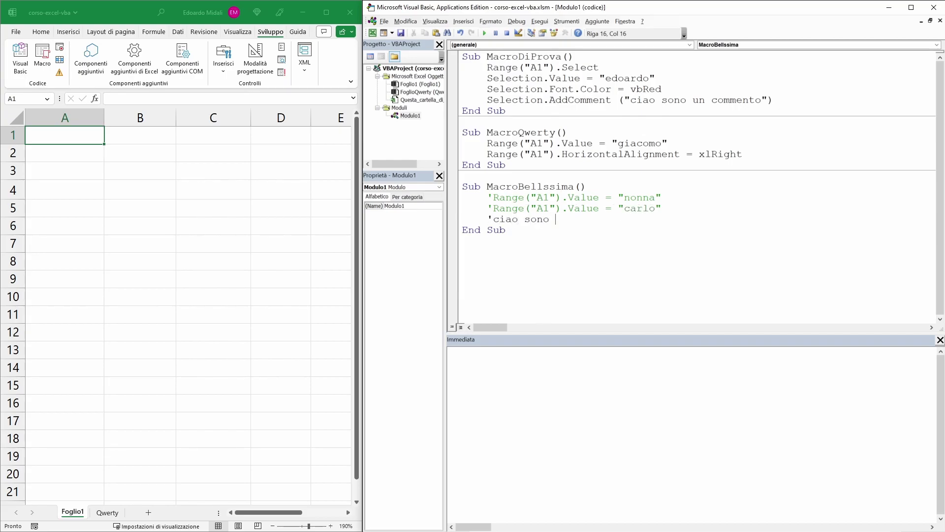
type("edo")
left_click(611, 198)
key("Return")
type("cao ")
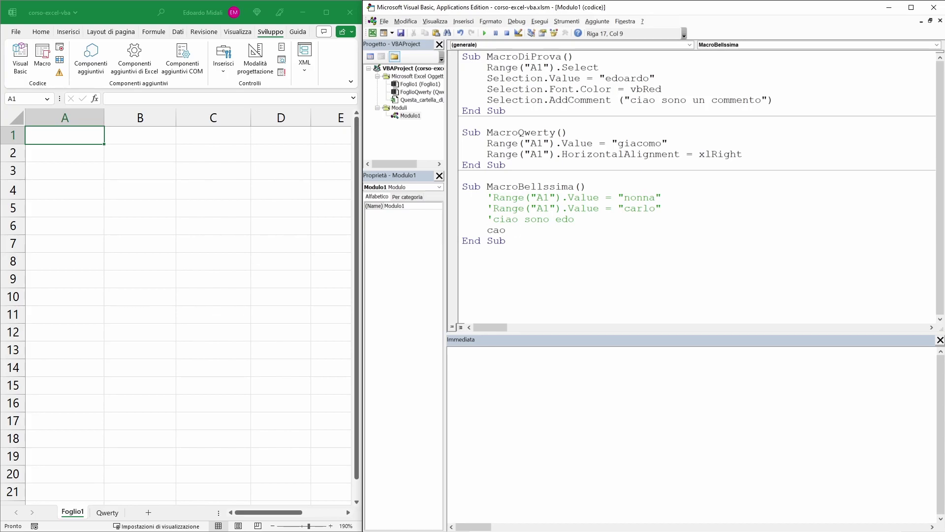
type("sono edo")
Step: Run the macro, dismiss the compile error, and delete the invalid cao sono edo text
left_click(506, 34)
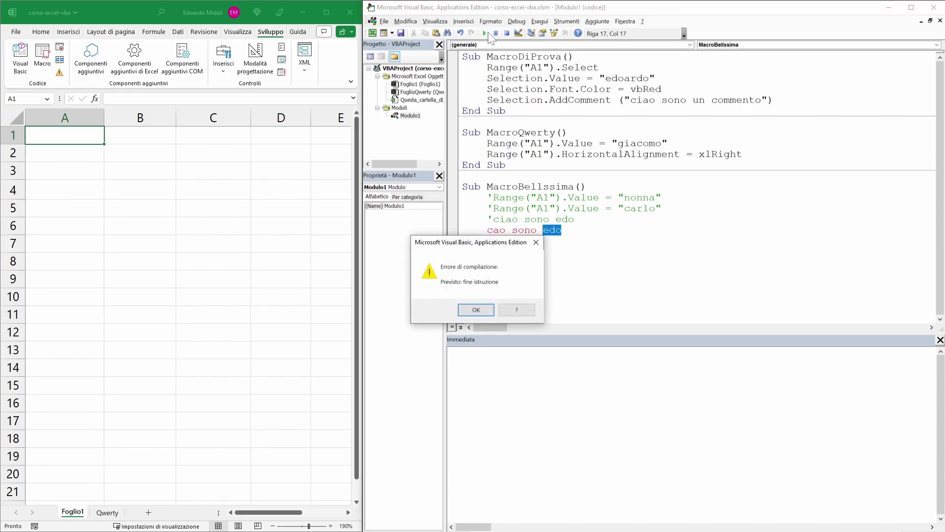
left_click(536, 242)
left_click(519, 219)
left_click_drag(487, 219, 574, 219)
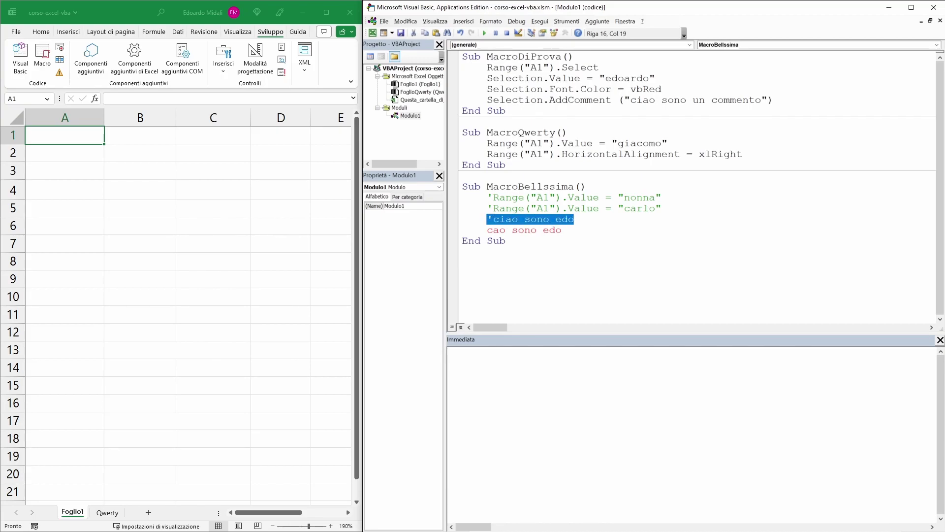
left_click(575, 219)
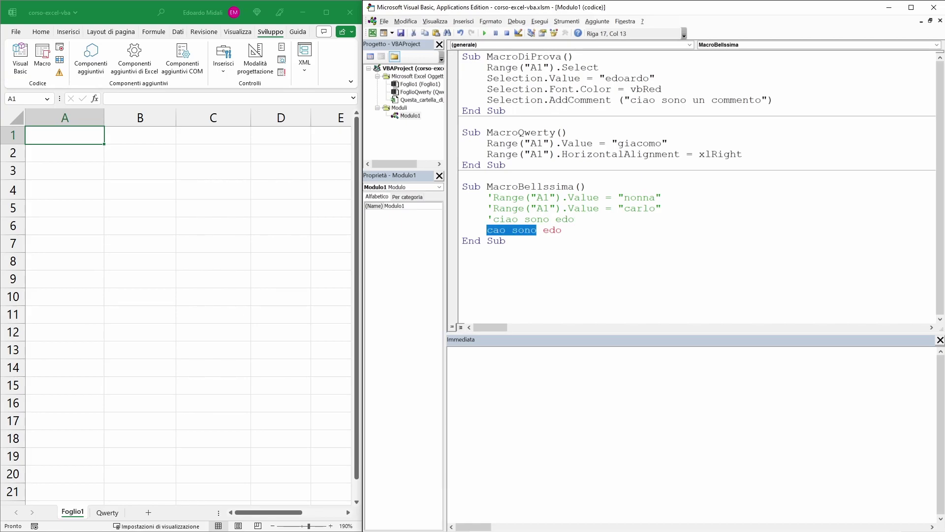
left_click_drag(487, 230, 562, 230)
left_click(561, 230)
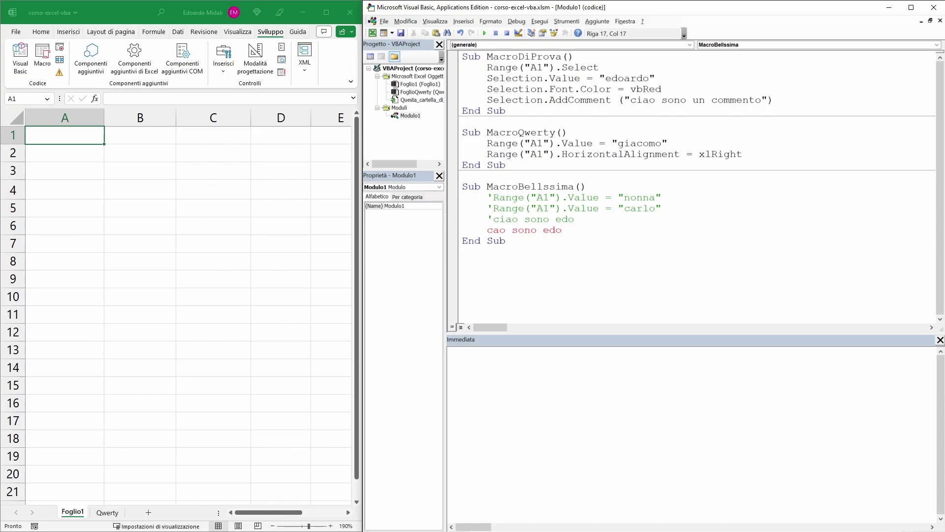
left_click_drag(562, 230, 487, 230)
key("BackSpace")
Step: Add a blank line above MacroBellssima and look over the procedure names and MacroDiProva body
key("Return")
double_click(524, 198)
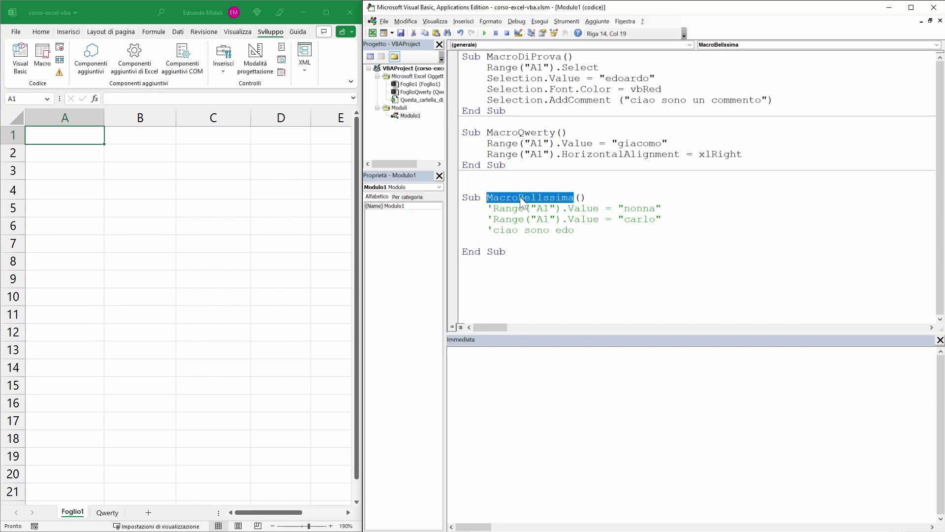
key("Up")
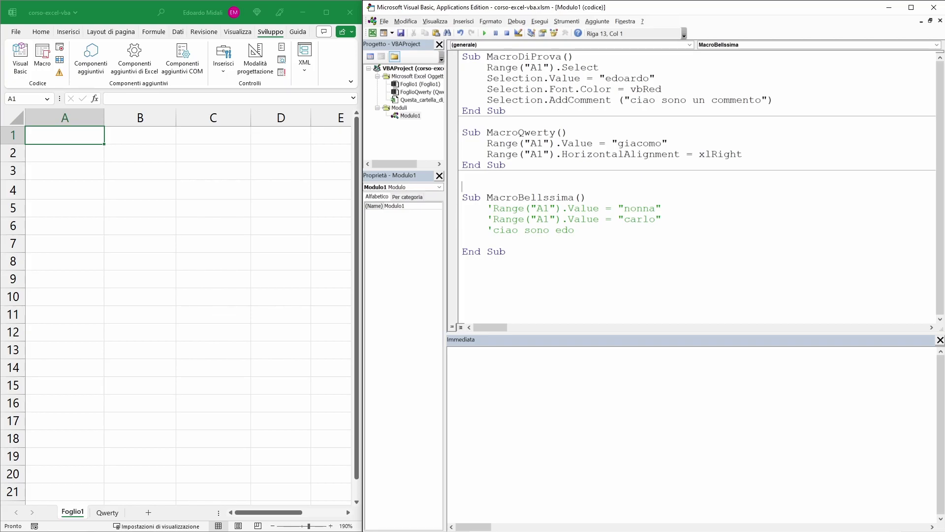
double_click(522, 197)
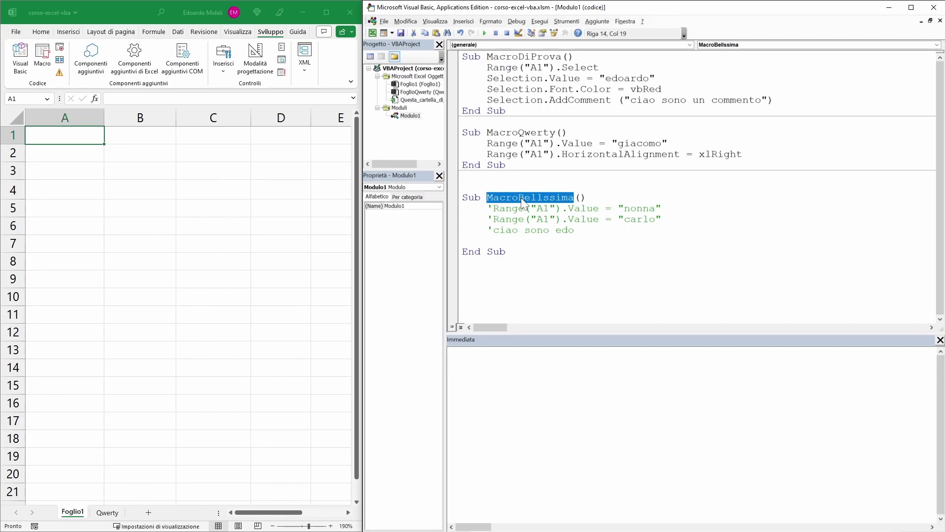
mouse_move(499, 67)
left_mouse_down()
mouse_move(655, 79)
mouse_move(686, 100)
left_mouse_up()
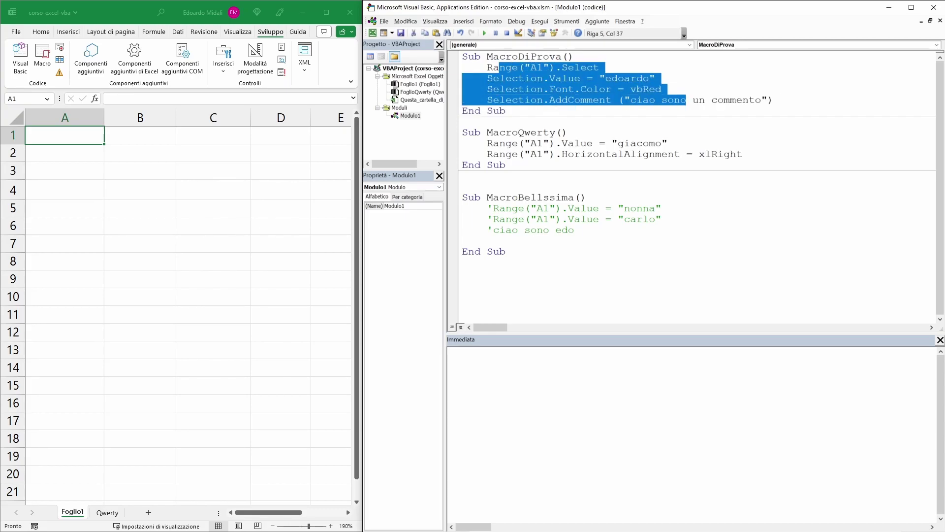
left_click(463, 186)
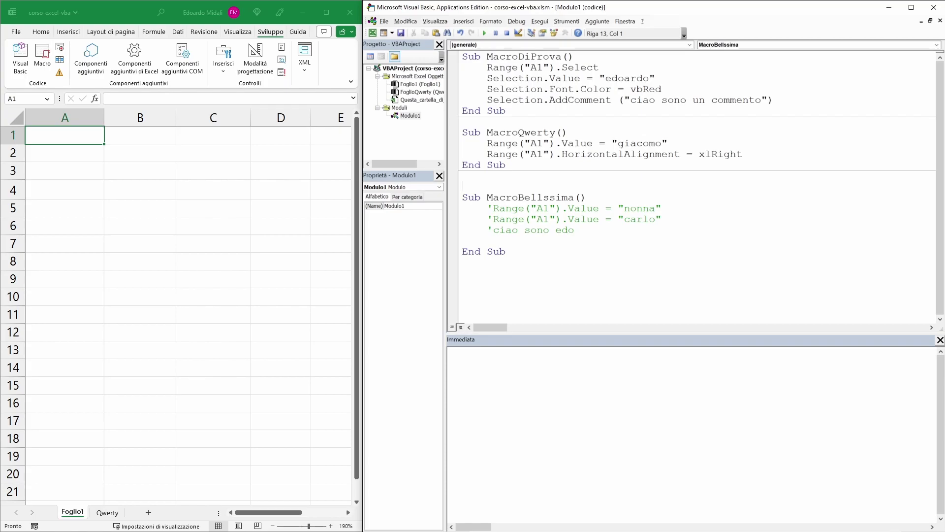
Step: Delete the 'ciao sono edo comment line and its leftover empty line
left_click_drag(575, 230, 462, 230)
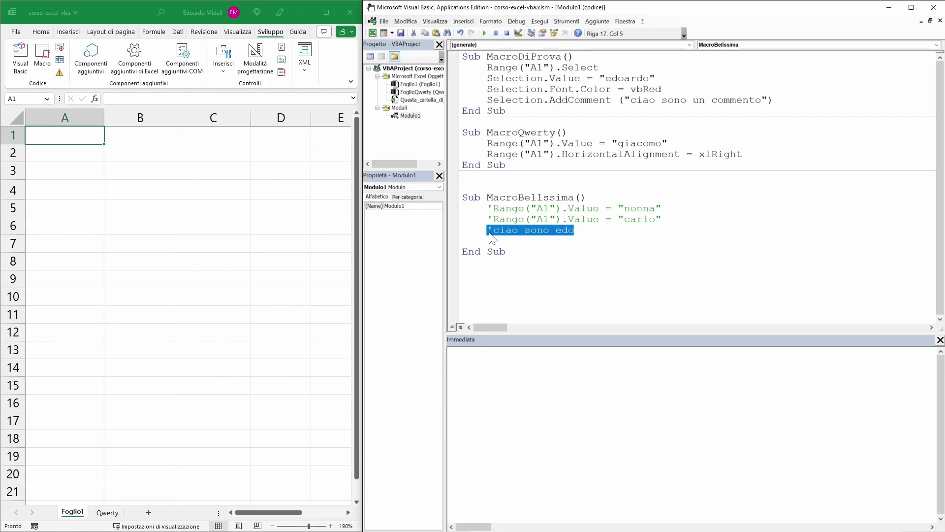
key("Delete")
key("BackSpace")
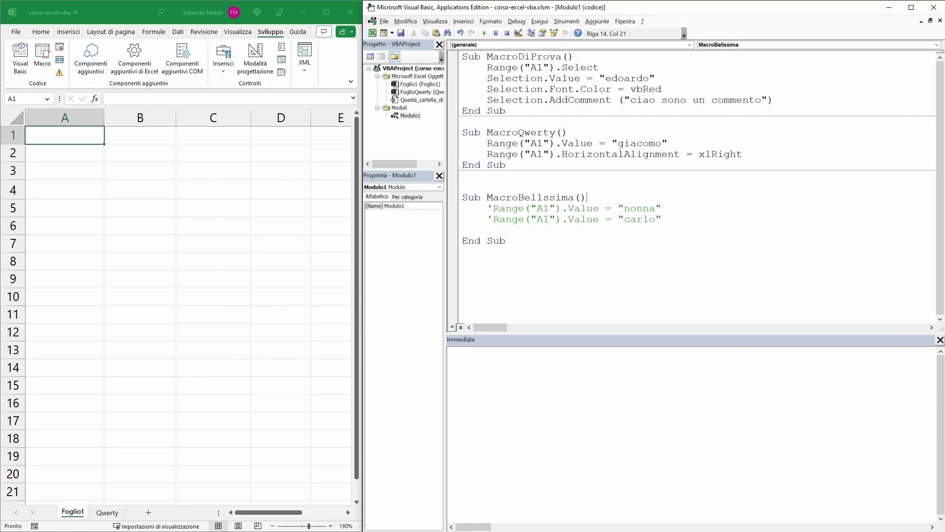
Step: Remove the comment marks from the nonna and carlo lines, leaving an empty line under Sub
key("Up")
key("Up")
key("End")
key("Return")
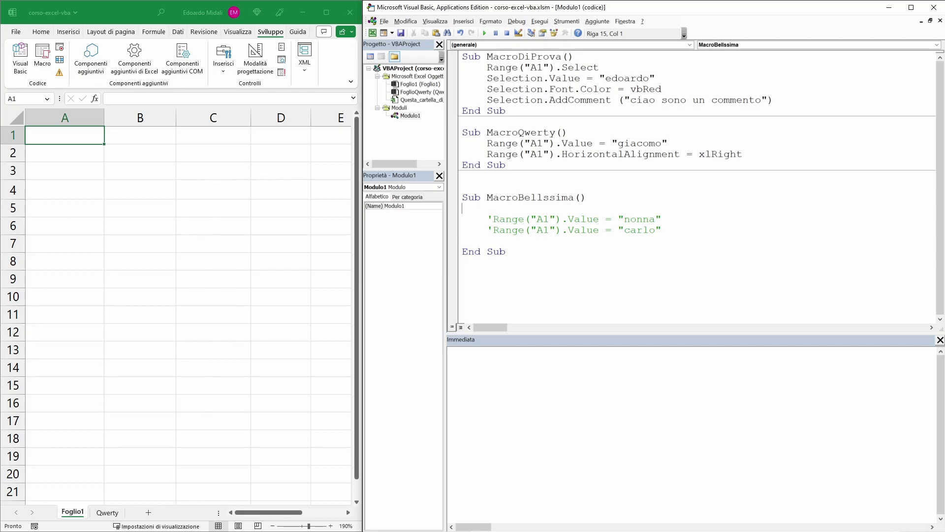
left_click(493, 219)
key("BackSpace")
key("Down")
key("Delete")
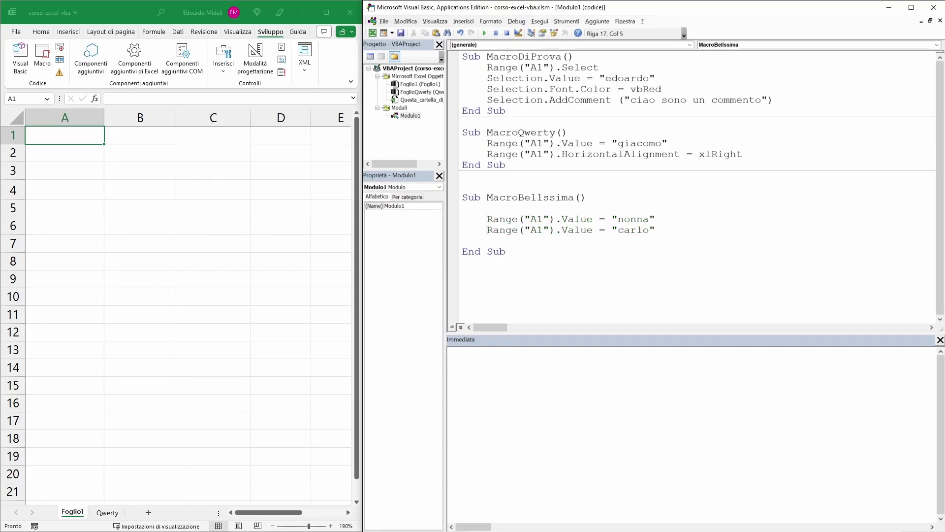
key("BackSpace")
key("Up")
key("Up")
Step: Add 'qua vado a prendere i valori above and 'qua vado a formattare below the Range lines
type("'")
type("qua vado ")
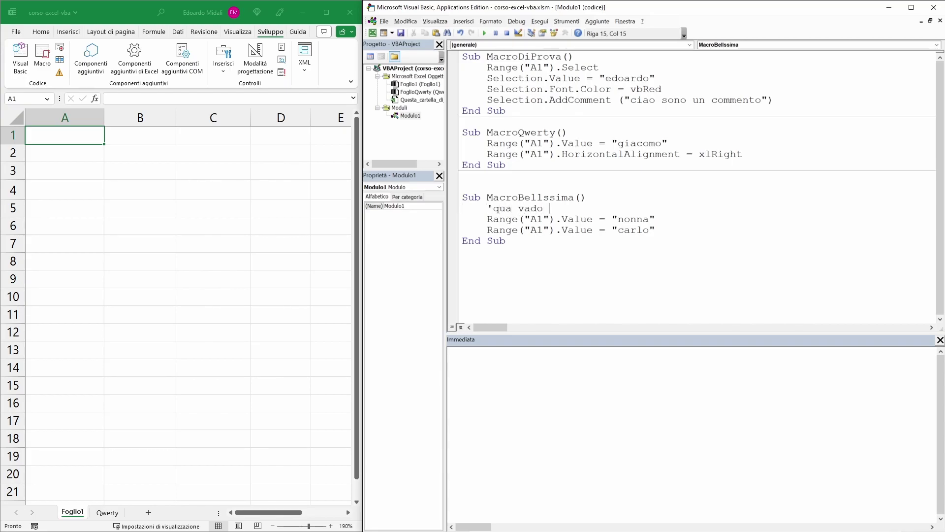
type("a prendere i va")
type("lori")
left_click(655, 230)
key("Return")
type("'")
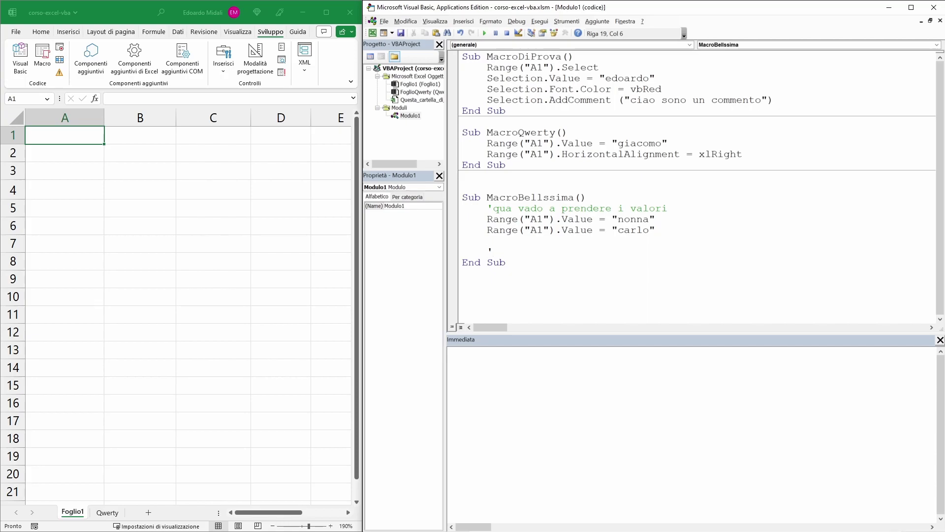
type("qua vado  dfd")
key("BackSpace")
key("BackSpace")
key("BackSpace")
key("BackSpace")
key("BackSpace")
type("a formatt")
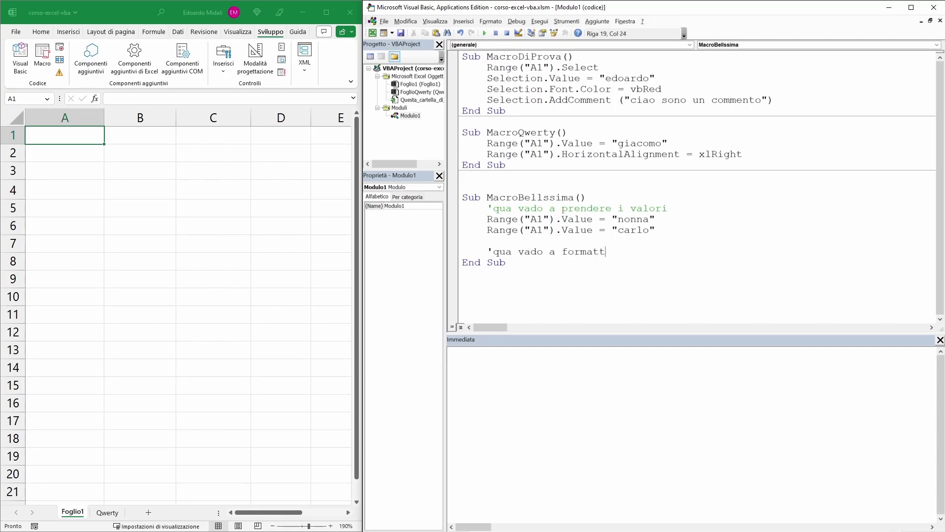
type("are")
key("Return")
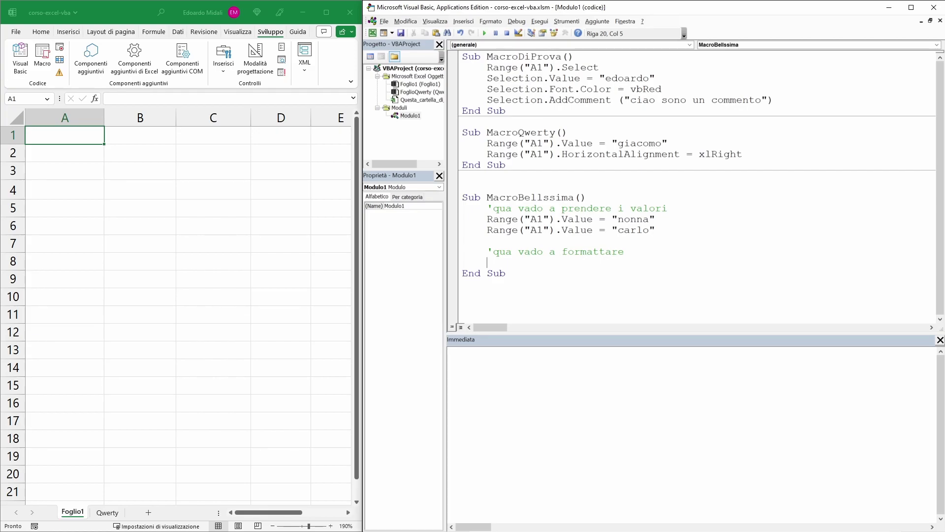
left_click_drag(548, 219, 628, 230)
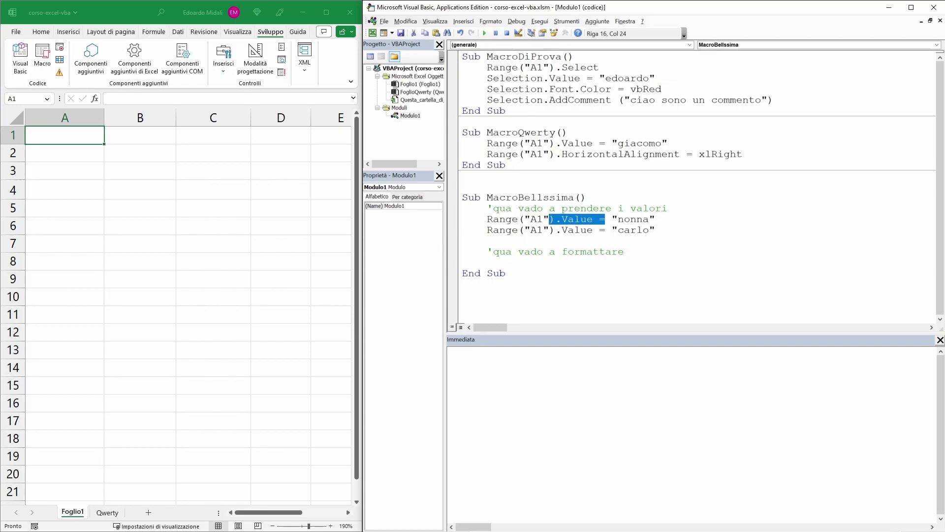
left_click(656, 230)
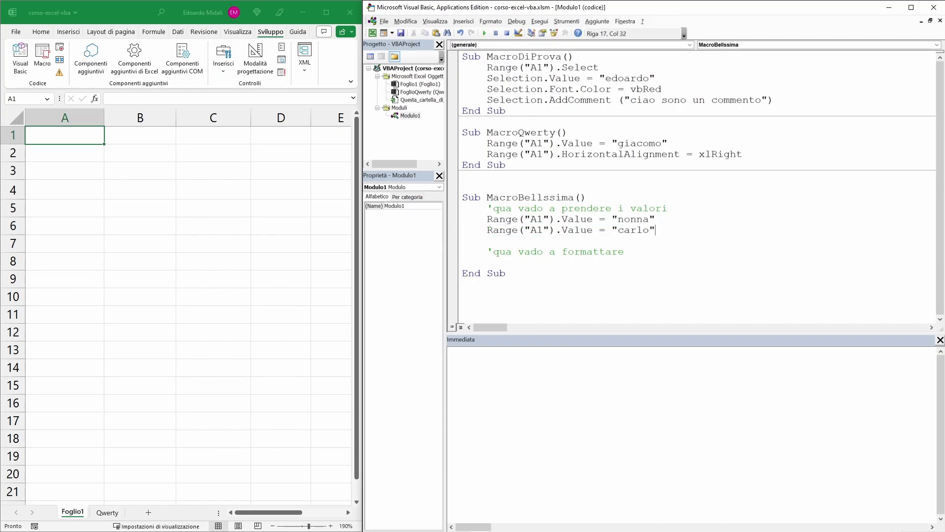
left_click(656, 219)
left_click(656, 229)
mouse_move(486, 208)
left_mouse_down()
mouse_move(486, 198)
mouse_move(574, 197)
left_mouse_up()
left_click(586, 198)
left_click_drag(486, 208, 668, 208)
left_click(655, 219)
mouse_move(462, 219)
left_mouse_down()
mouse_move(488, 240)
mouse_move(625, 252)
left_mouse_up()
left_click(655, 229)
left_click(487, 263)
left_click_drag(488, 262, 491, 251)
left_click(487, 263)
left_click(668, 208)
left_click_drag(487, 241, 543, 219)
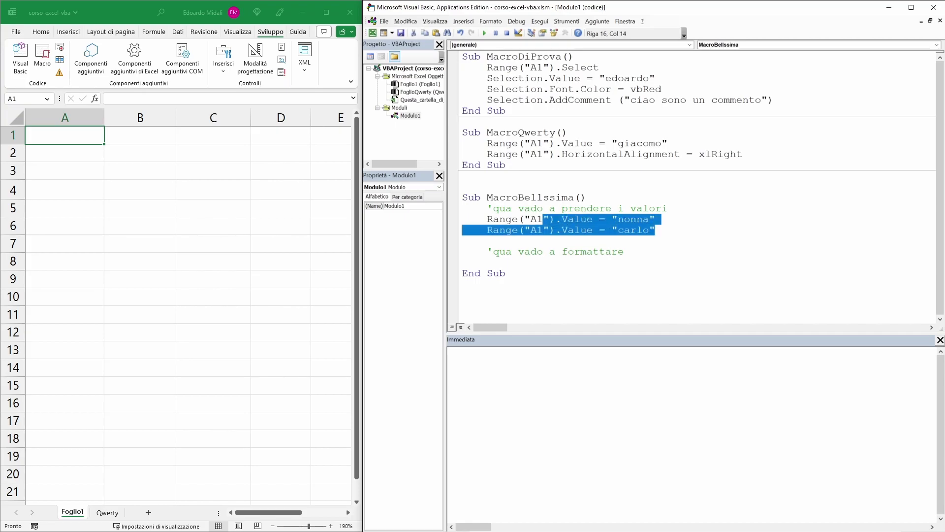
left_click(655, 230)
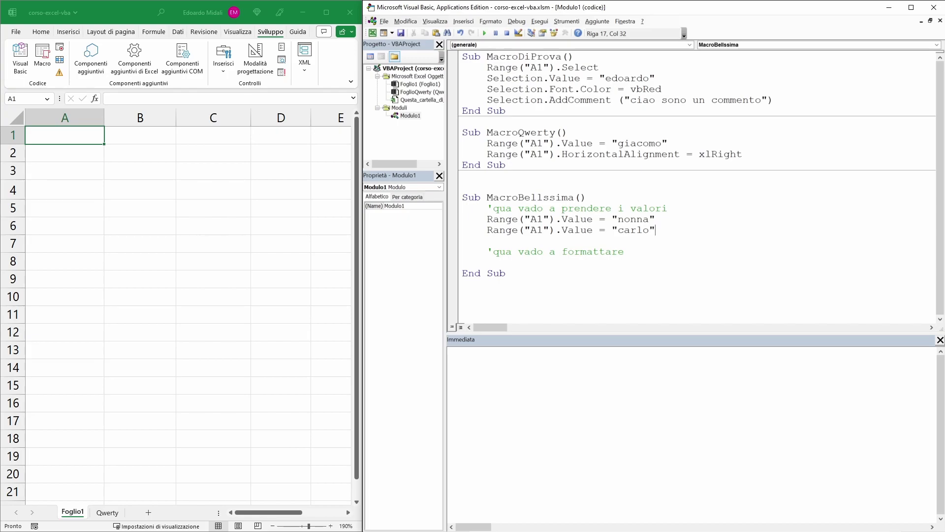
Step: Put apostrophes before the nonna, carlo, MacroQwerty Range, AddComment and Font.Color lines, then undo them
left_click(487, 219)
type("'")
left_click(487, 230)
type("'")
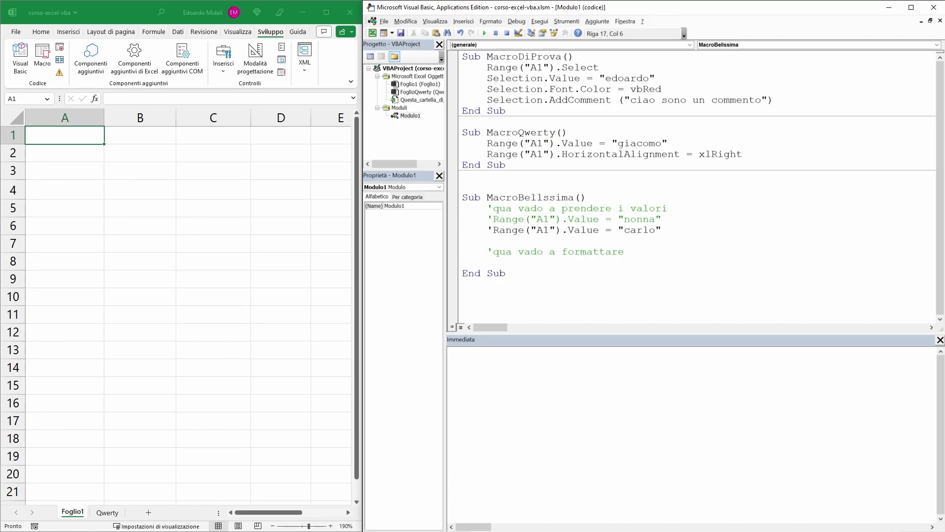
left_click(487, 154)
type("'")
left_click(487, 143)
type("'")
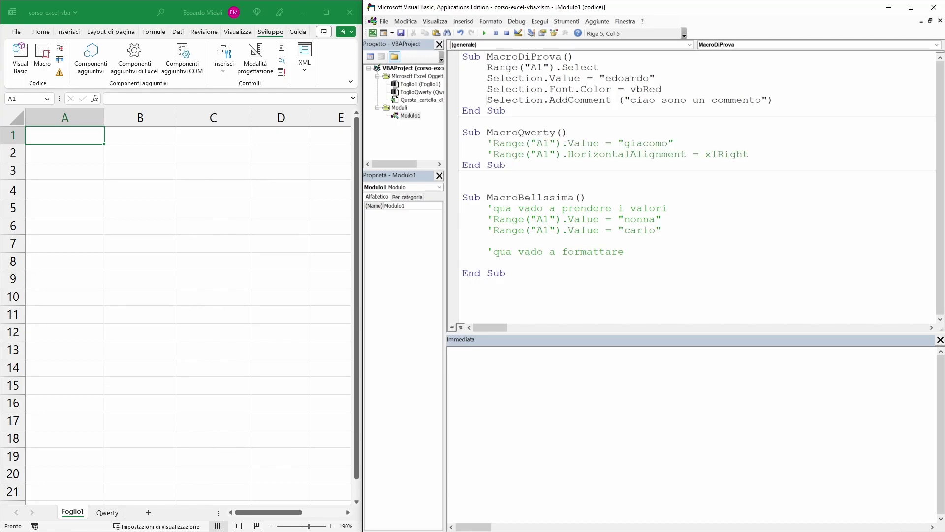
left_click(487, 100)
type("'")
left_click(487, 89)
type("'")
left_click(662, 219)
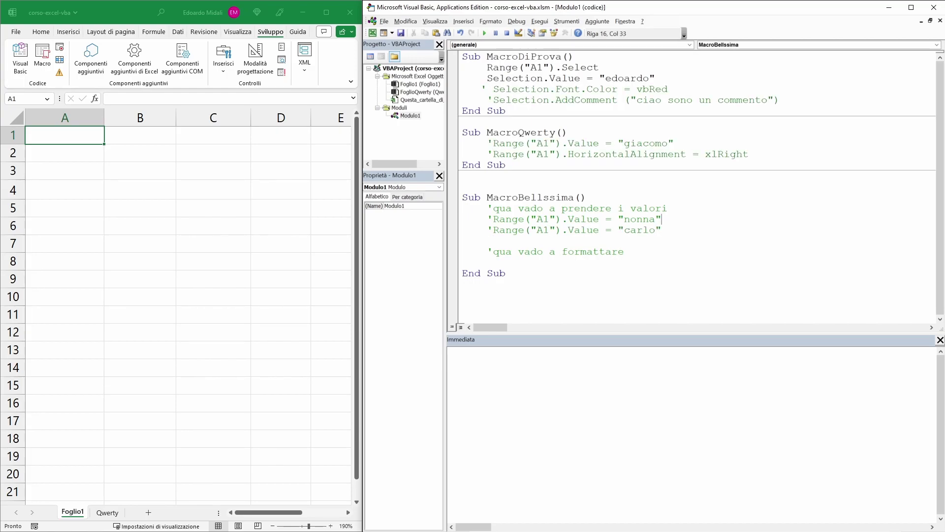
key("ctrl+z")
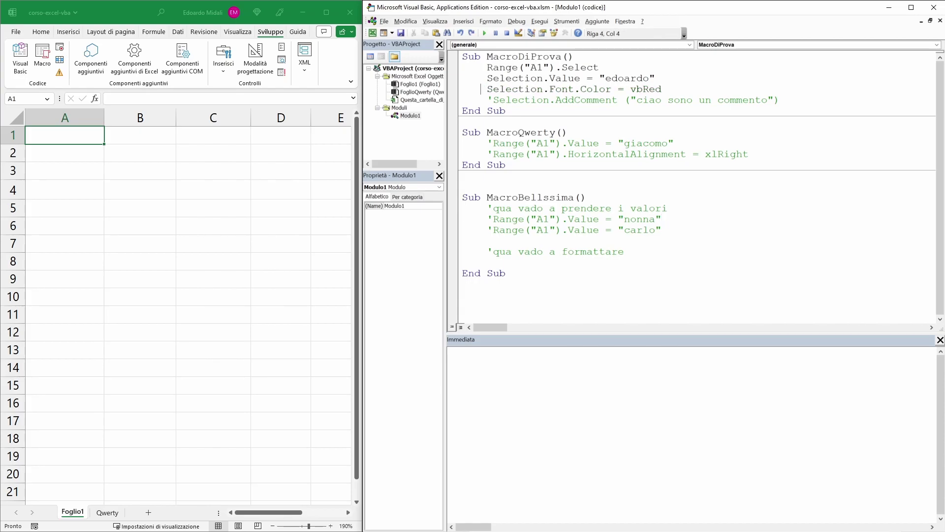
key("ctrl+z")
key("ctrl+z")
key("ctrl+z")
key("ctrl+z")
key("ctrl+z")
key("ctrl+z")
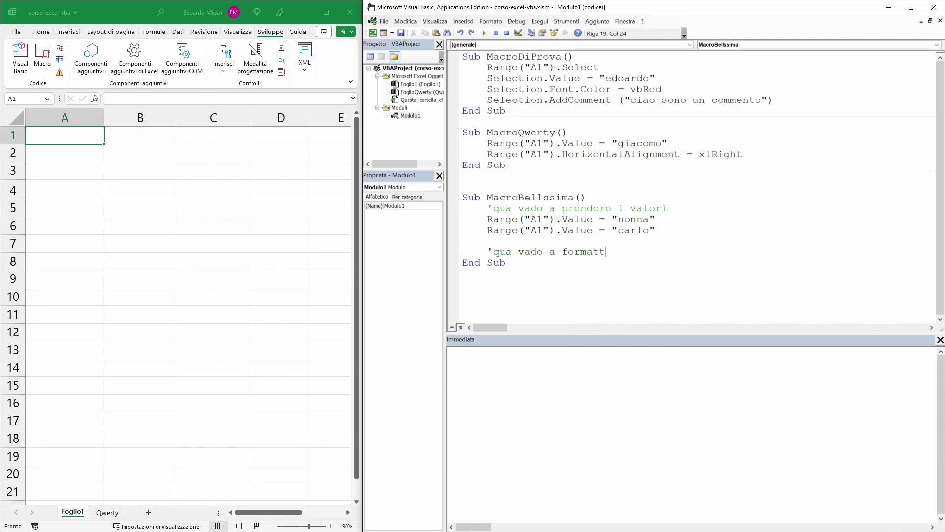
Step: Delete the block from the first comment to the last, then undo the deletion
type("a")
left_click_drag(488, 208, 612, 252)
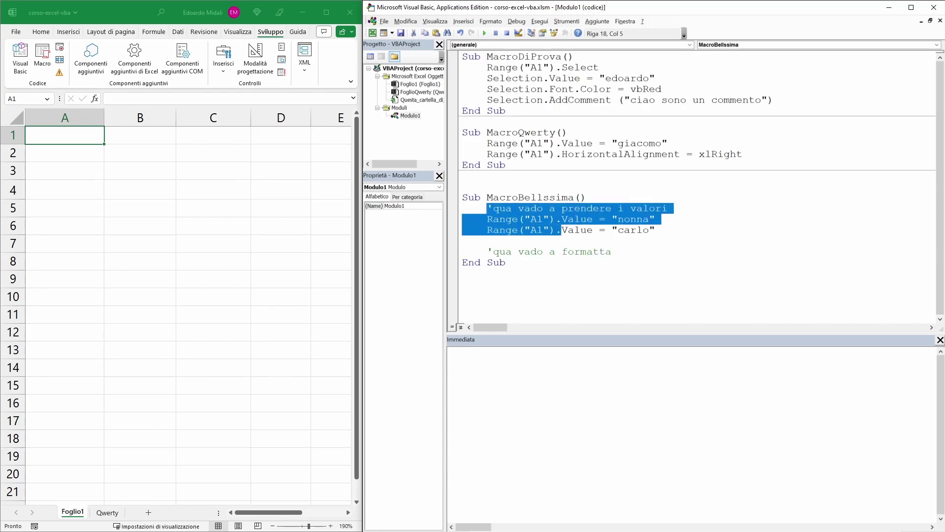
key("Delete")
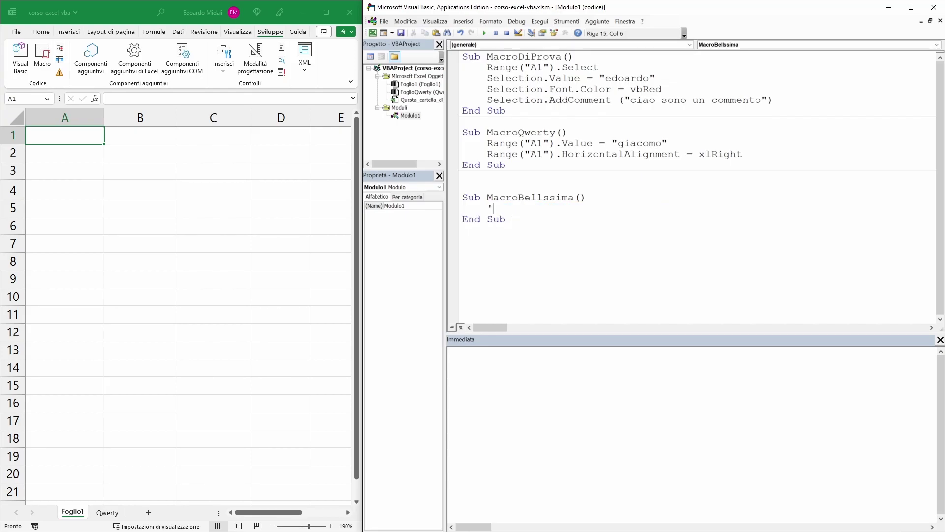
key("ctrl+z")
left_click(487, 241)
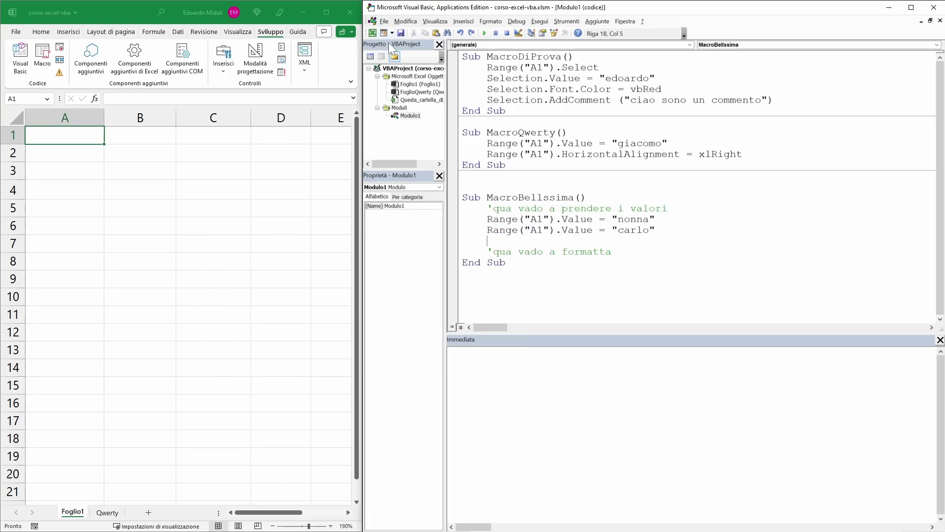
Step: Turn on the Modifica toolbar via Visualizza > Barre degli strumenti and dock it beside Standard
left_click(406, 21)
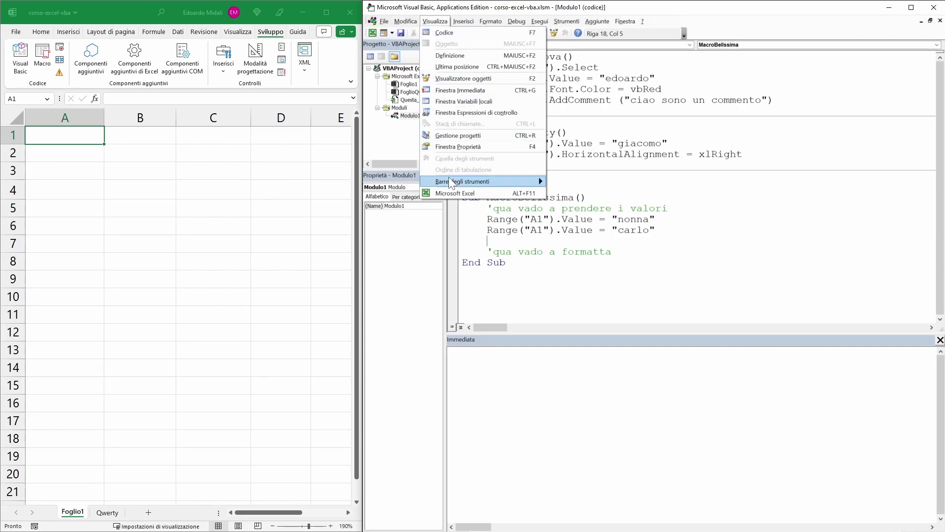
mouse_move(462, 181)
left_click(573, 193)
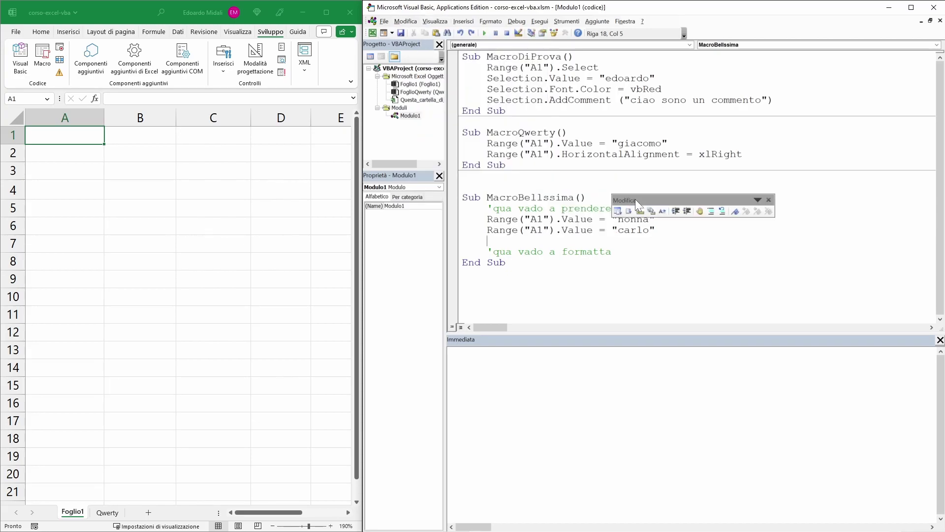
mouse_move(697, 202)
left_mouse_down()
mouse_move(756, 33)
mouse_move(772, 37)
left_mouse_up()
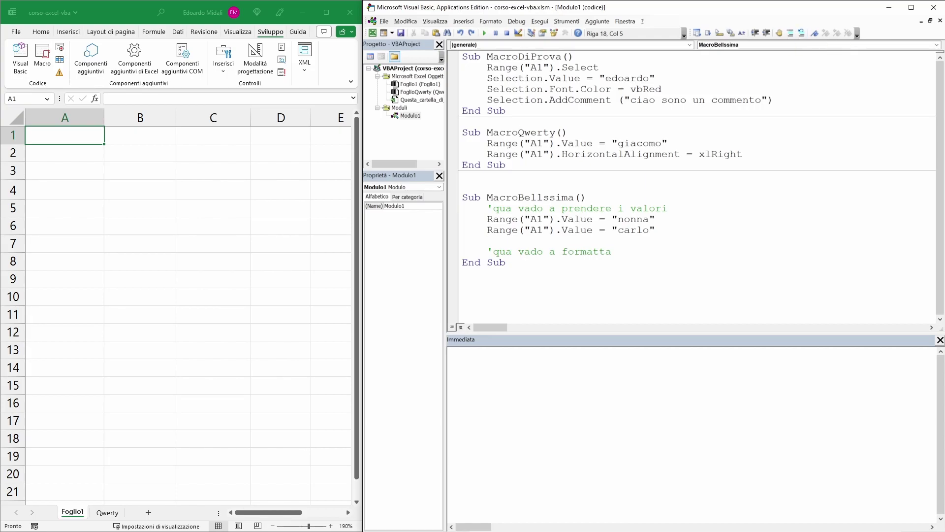
Step: Try Comment Block and Uncomment Block on the nonna and carlo lines, undoing the extra changes
left_click_drag(650, 220, 656, 230)
left_click(789, 33)
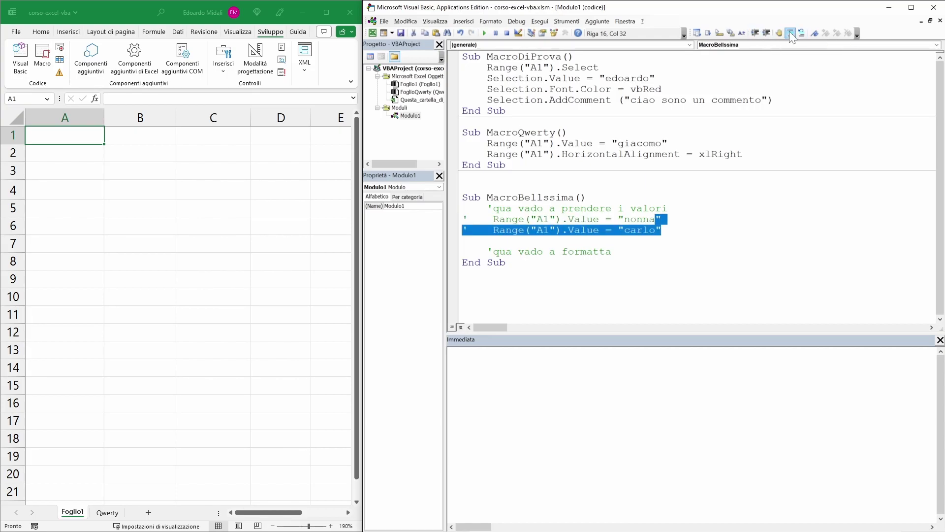
left_click(802, 33)
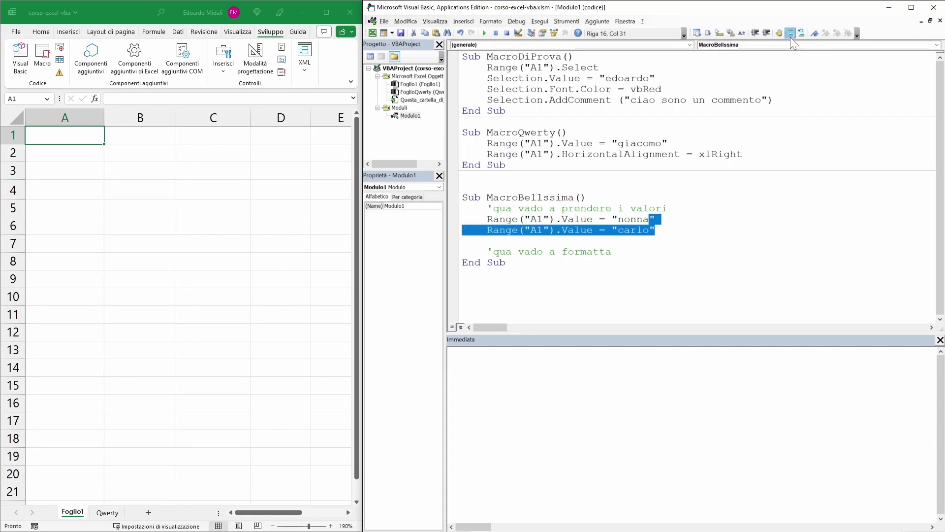
left_click(790, 35)
left_click(791, 35)
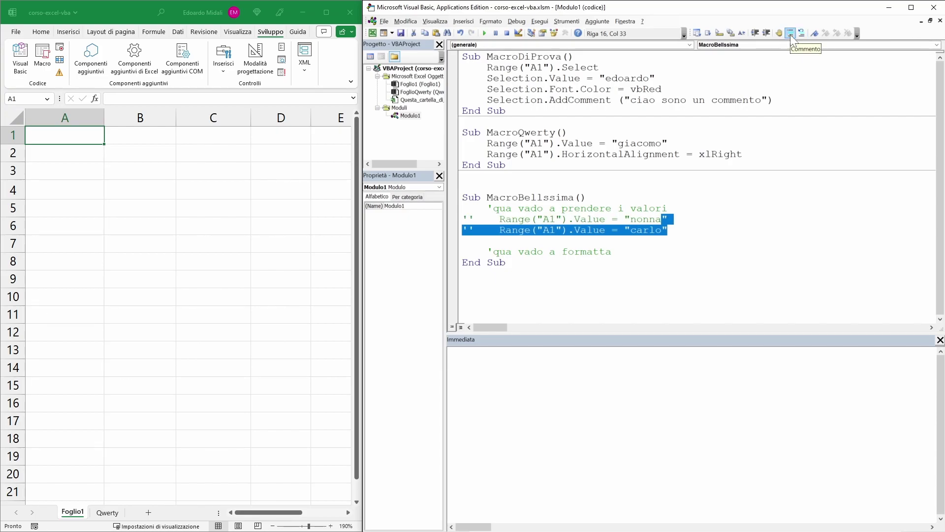
left_click(790, 35)
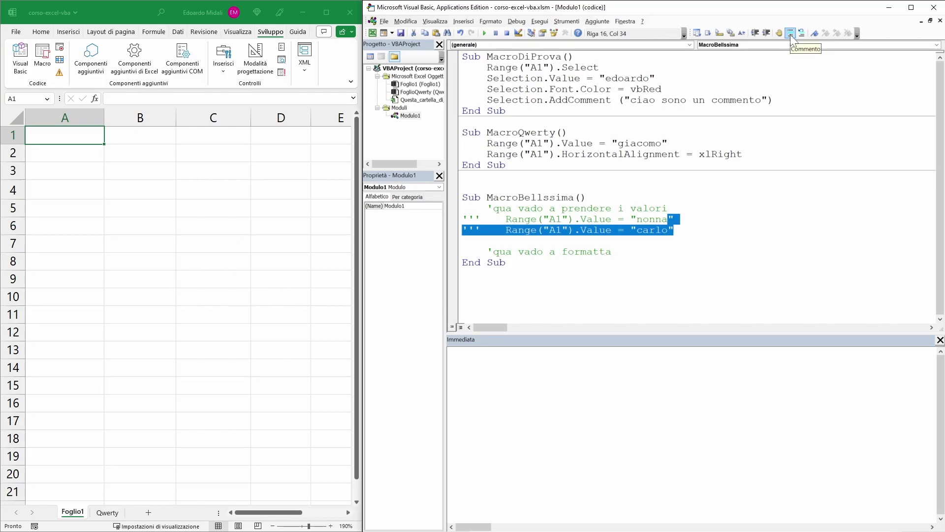
key("ctrl+z")
key("ctrl+z")
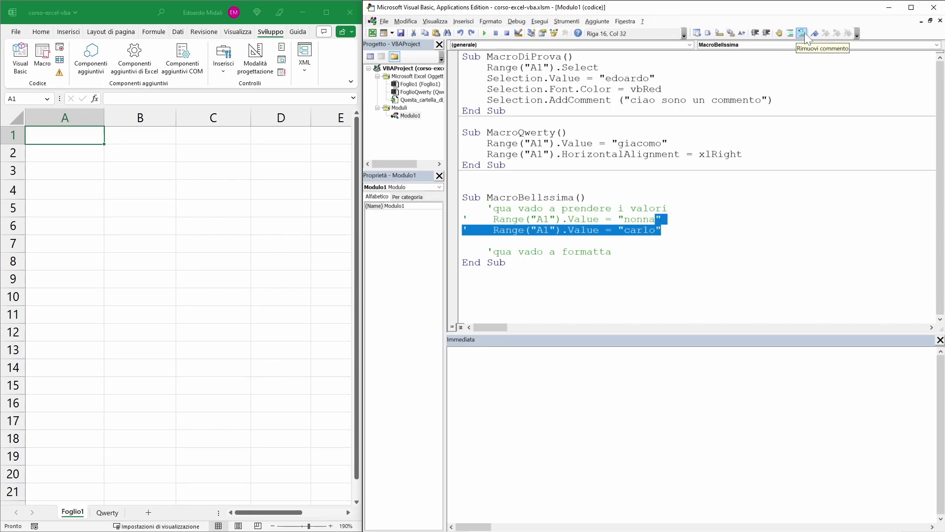
left_click(804, 33)
key("ctrl+z")
Step: Retype the nonna line's apostrophe, then comment out MacroDiProva and MacroQwerty with Comment Block
left_click(463, 219)
key("Delete")
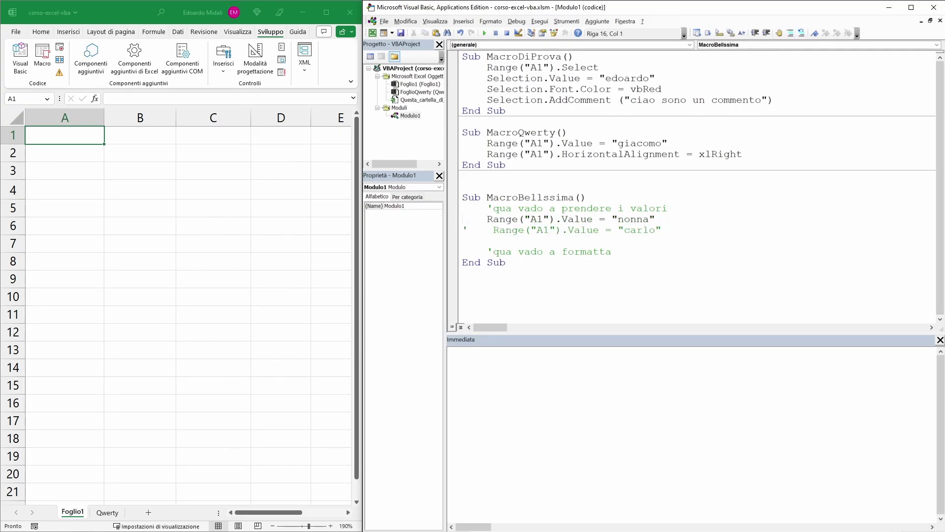
type("'")
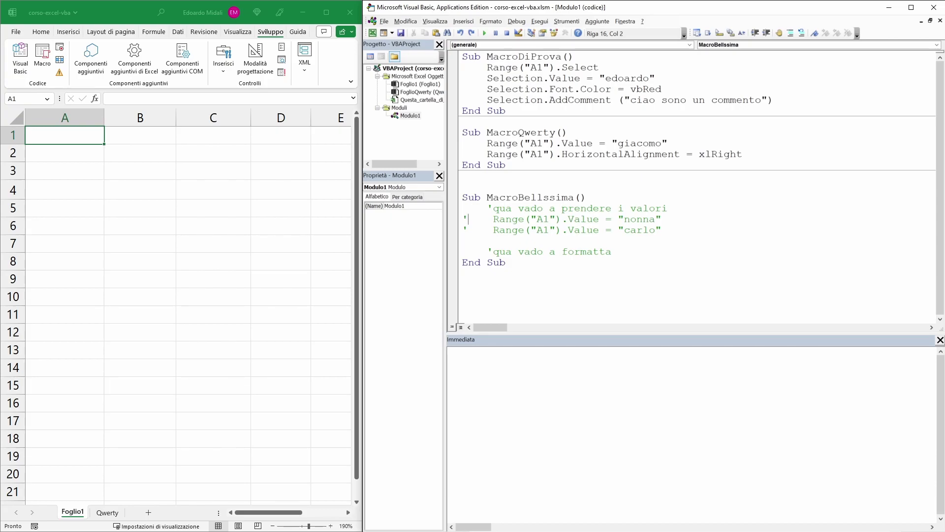
left_click_drag(743, 154, 469, 57)
left_click(779, 33)
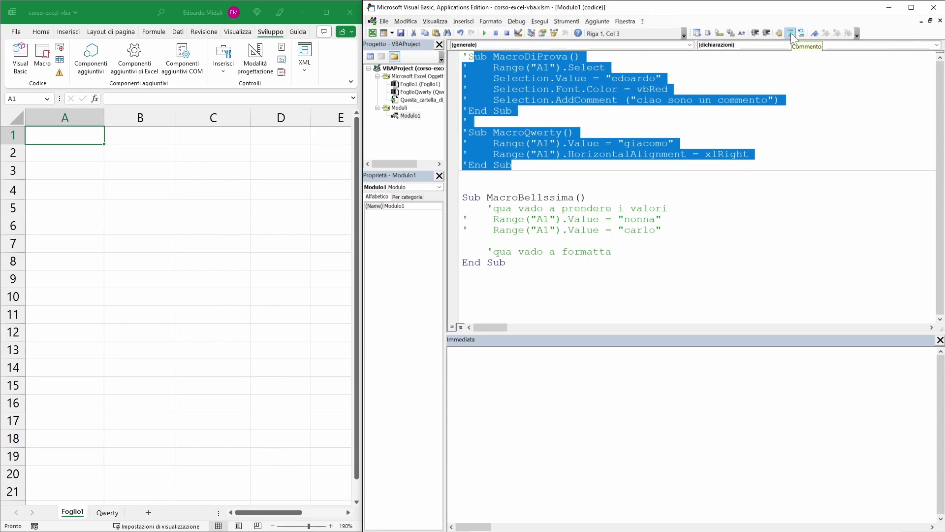
Step: Comment MacroDiProva and MacroQwerty once more, then uncomment them twice to clear every mark
left_click(791, 32)
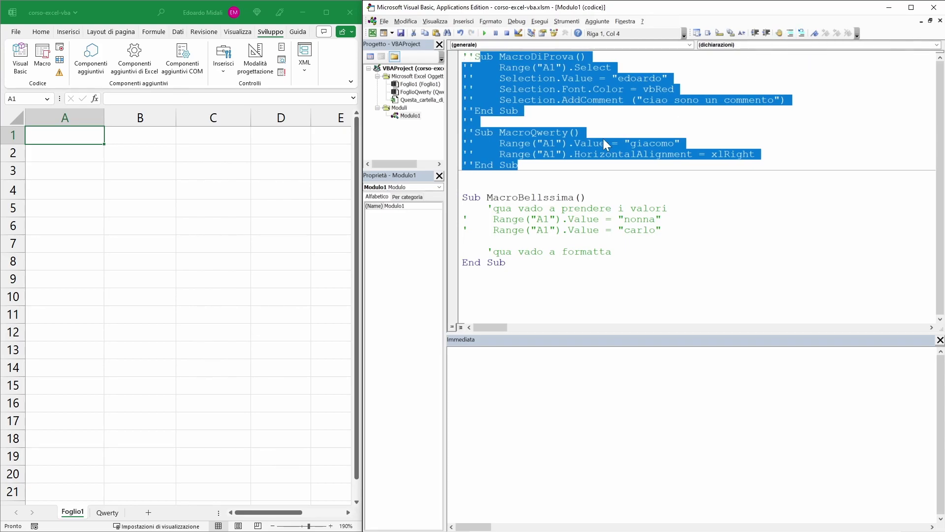
left_click(800, 33)
left_click(799, 33)
left_click(743, 121)
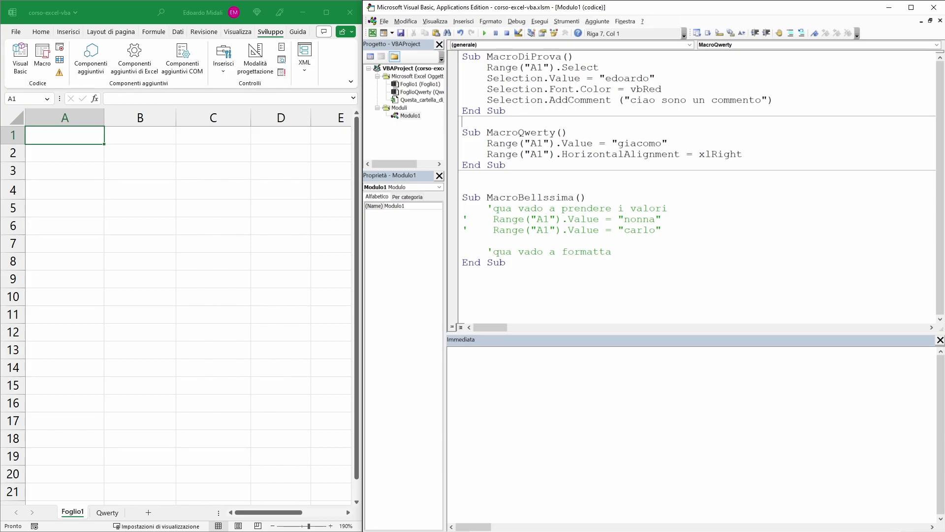
Step: Delete the 'qua vado' comment lines in MacroBellssima and uncomment the Range("A1") line
left_click_drag(611, 251, 461, 251)
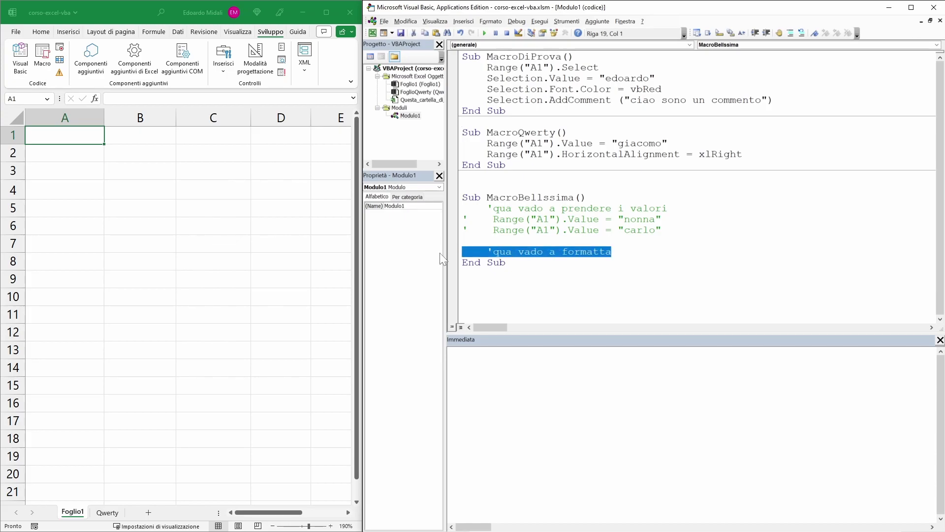
key("BackSpace")
key("BackSpace")
key("BackSpace")
key("BackSpace")
key("BackSpace")
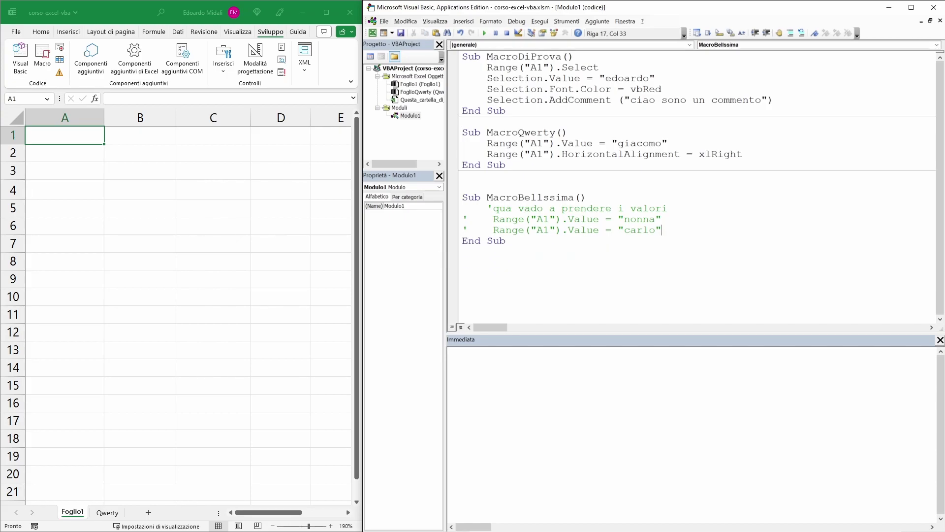
left_click(463, 219)
key("Delete")
key("BackSpace")
left_click_drag(667, 208, 461, 208)
key("BackSpace")
key("BackSpace")
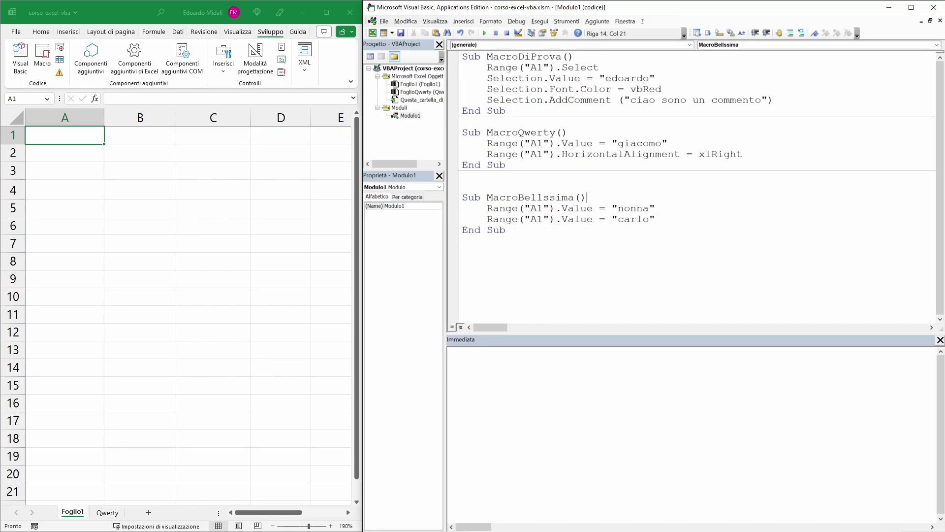
Step: Replace the carlo line with Selection.Font.Color = vbRed copied from MacroDiProva, then run MacroBellssima
left_click_drag(662, 89, 488, 90)
key("ctrl+c")
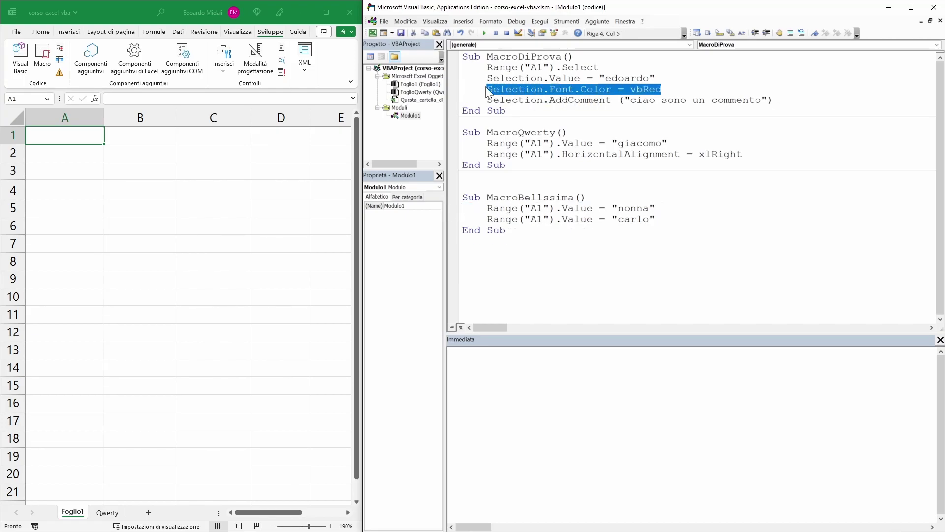
left_click_drag(656, 219, 487, 219)
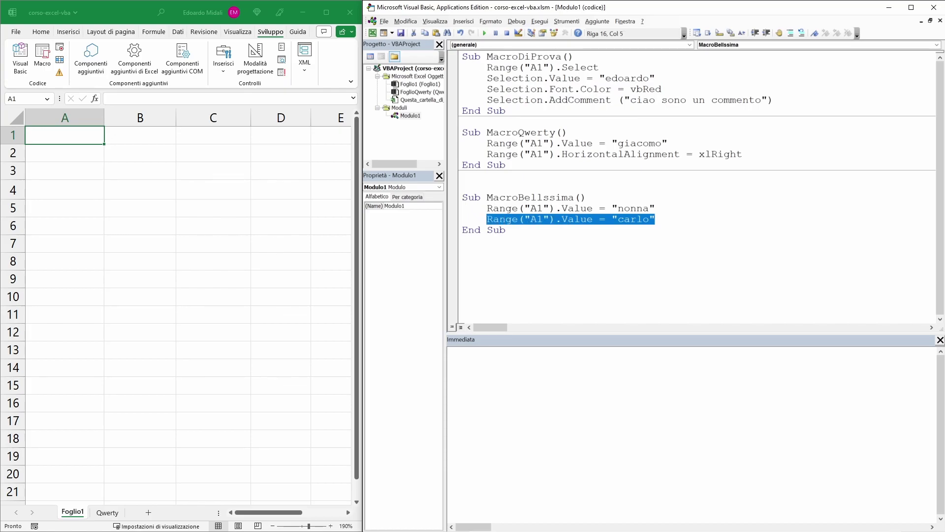
key("ctrl+v")
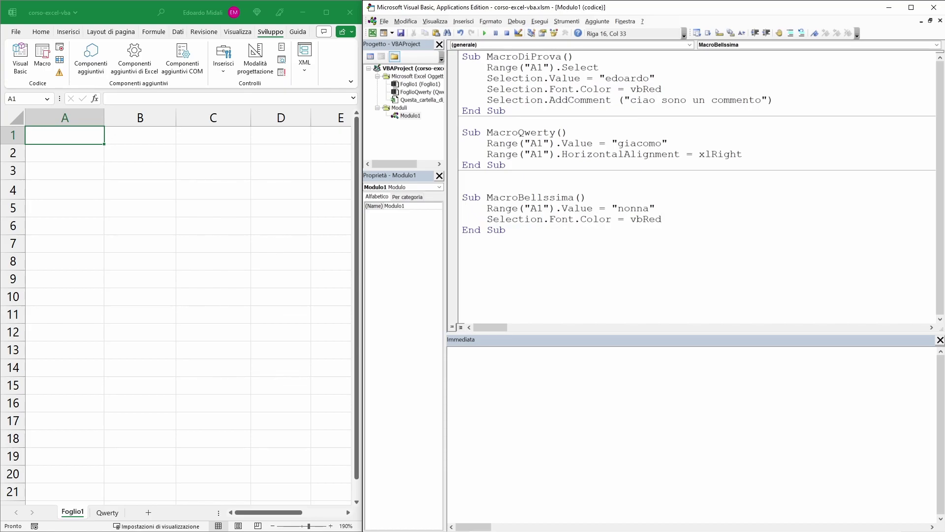
left_click(483, 33)
Step: Check the red nonna result against the code, then select cell A1 on Foglio1 to clear it
left_click(170, 175)
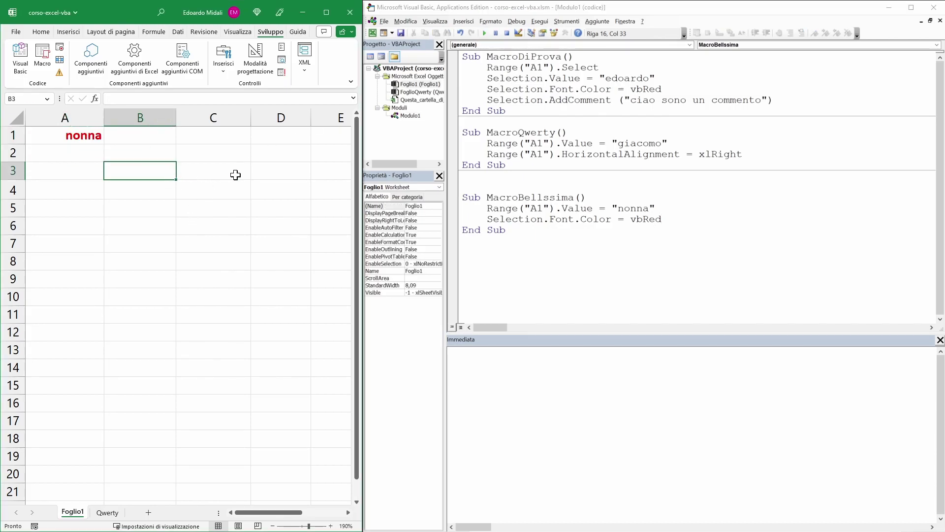
left_click_drag(486, 219, 662, 219)
left_click(662, 219)
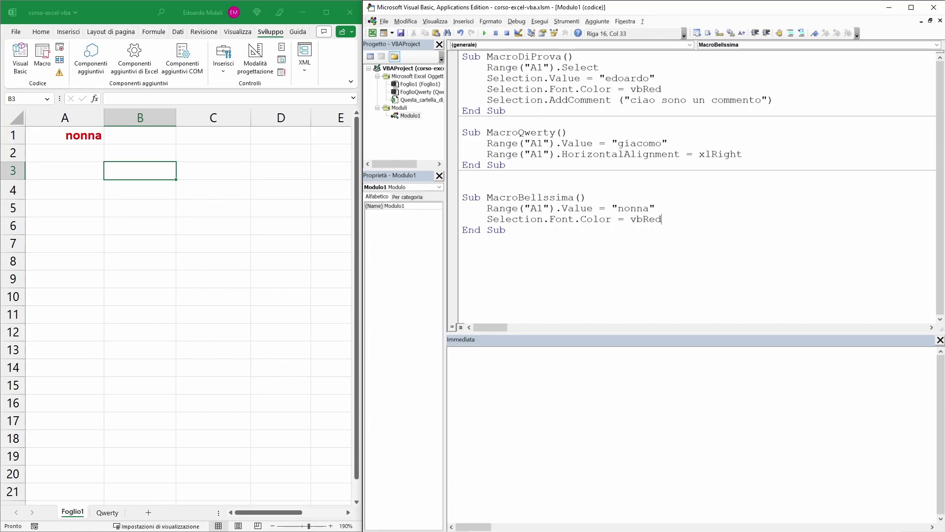
double_click(633, 208)
left_click(656, 208)
left_click(229, 205)
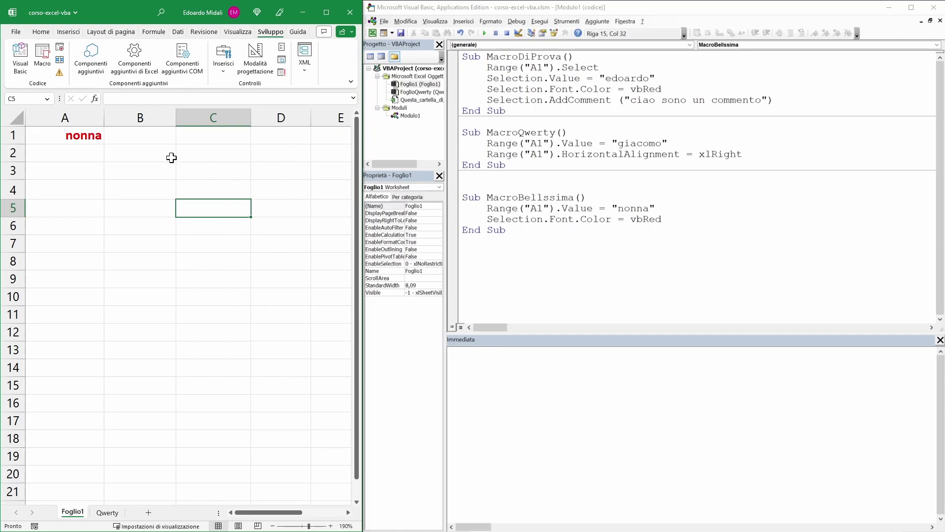
left_click(87, 141)
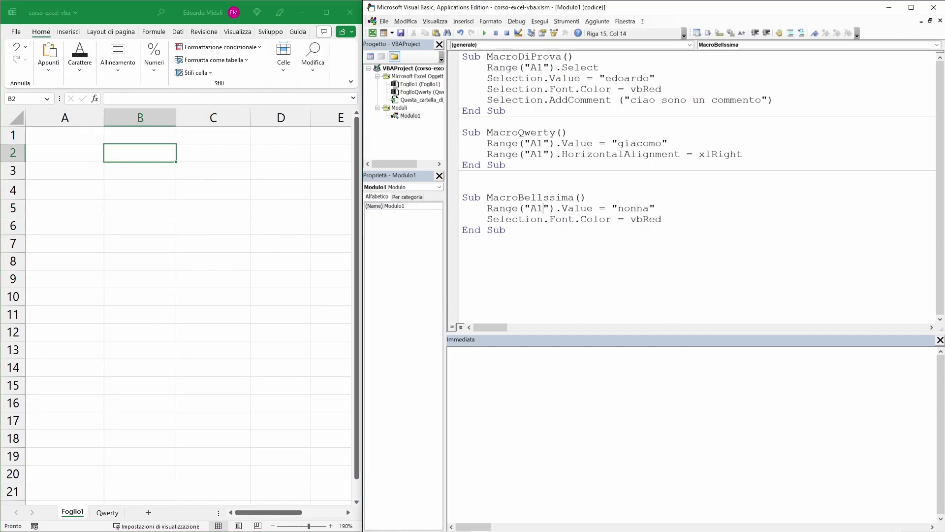
Step: Change the Range target from A1 to A3, comment out the font colour line, and run the macro
left_click_drag(543, 208, 537, 208)
type("3")
key("Down")
key("Down")
key("Down")
left_click(487, 219)
type("'")
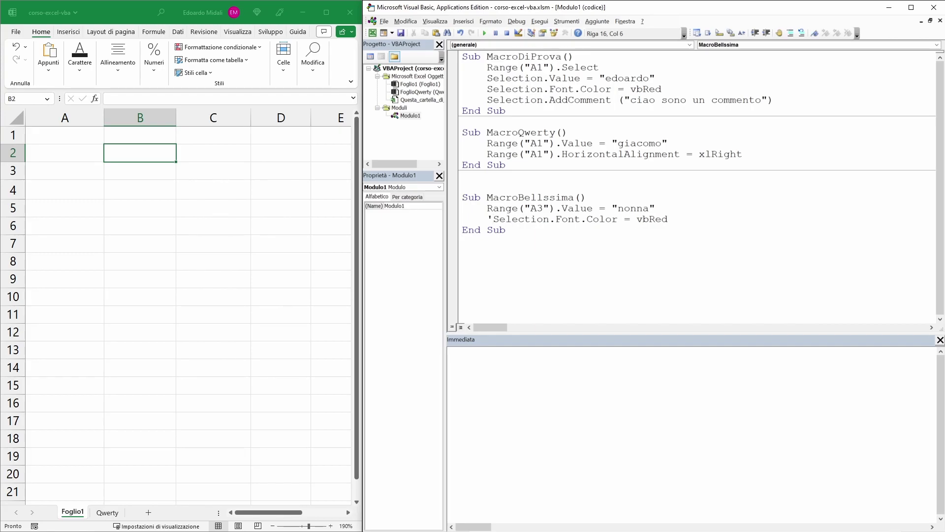
key("End")
left_click(485, 33)
Step: After checking nonna in A3, uncomment Selection.Font.Color = vbRed and rerun to colour A3 red
double_click(536, 208)
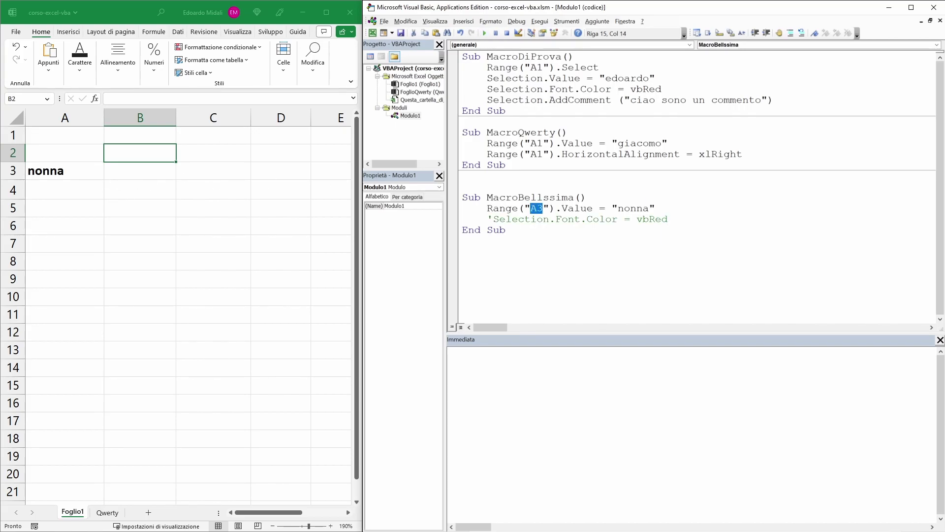
left_click(95, 173)
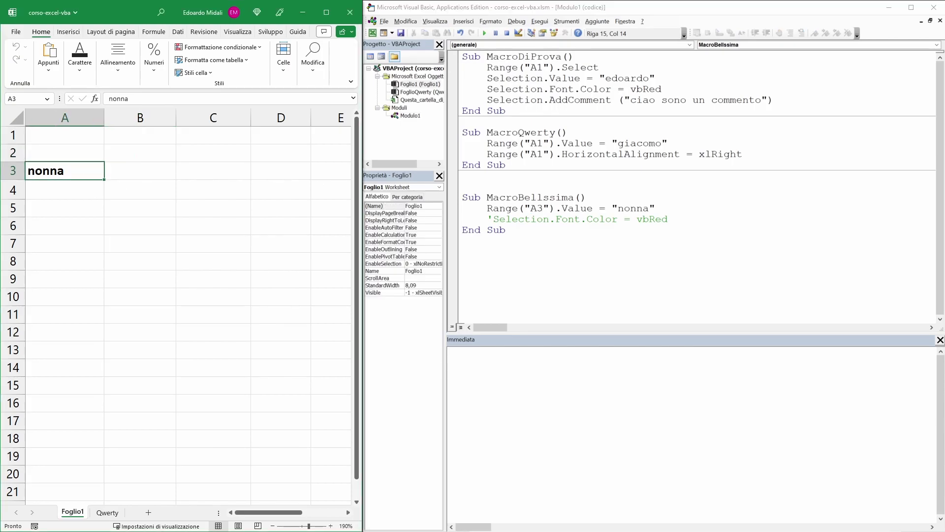
left_click_drag(494, 220, 588, 219)
left_click(577, 219)
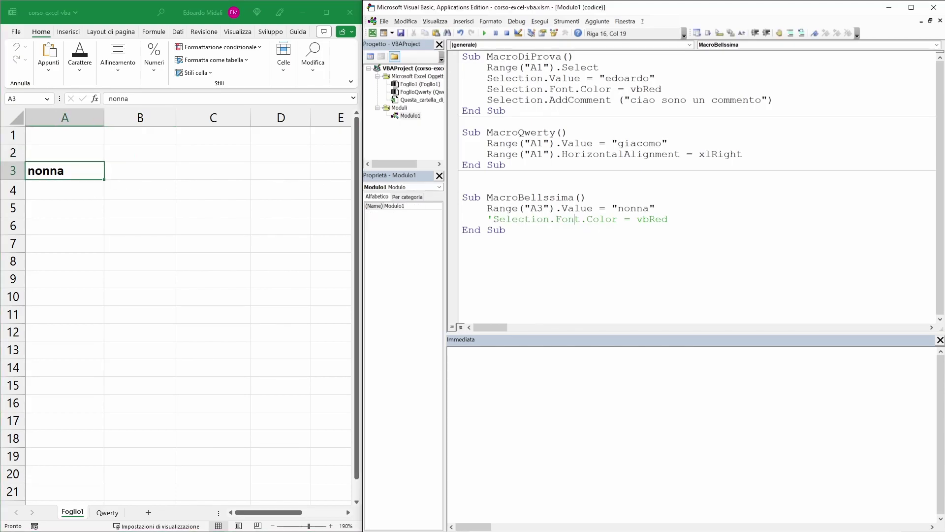
left_click_drag(668, 219, 488, 219)
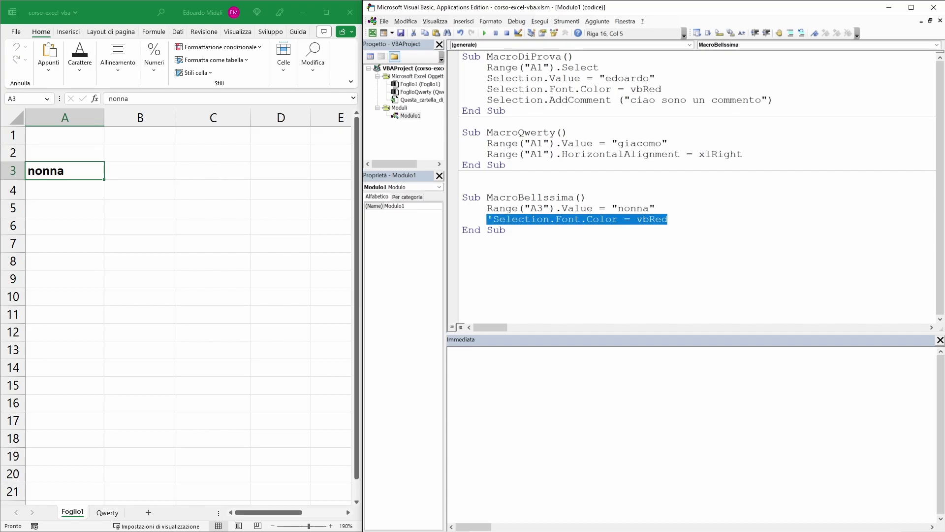
left_click(668, 219)
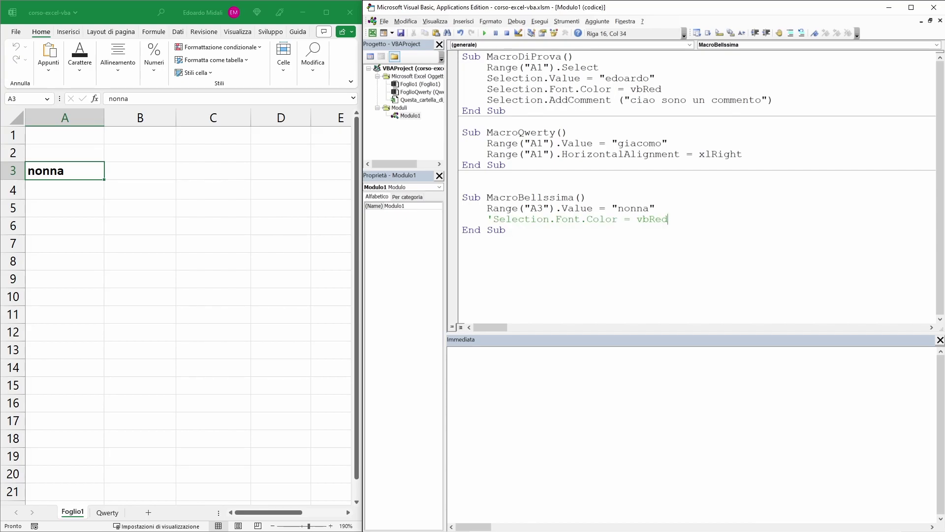
left_click(494, 219)
key("BackSpace")
left_click(485, 33)
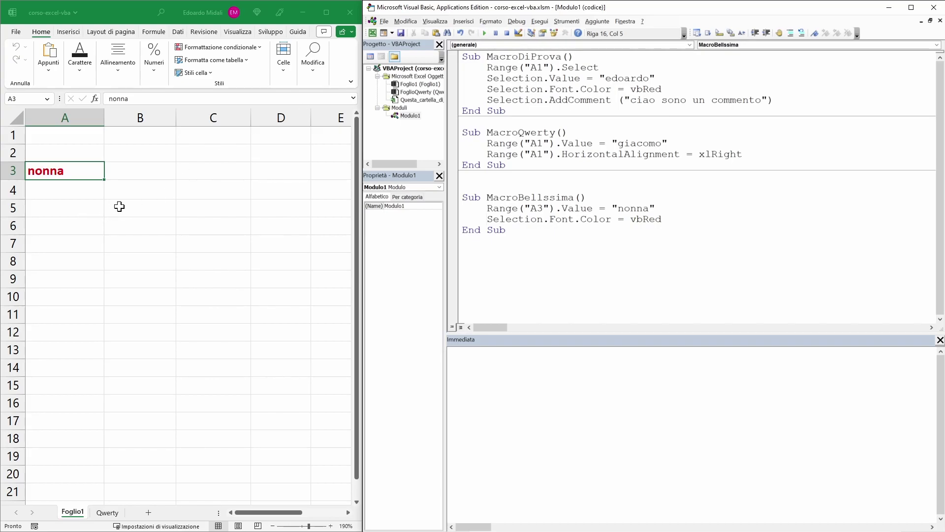
left_click(126, 191)
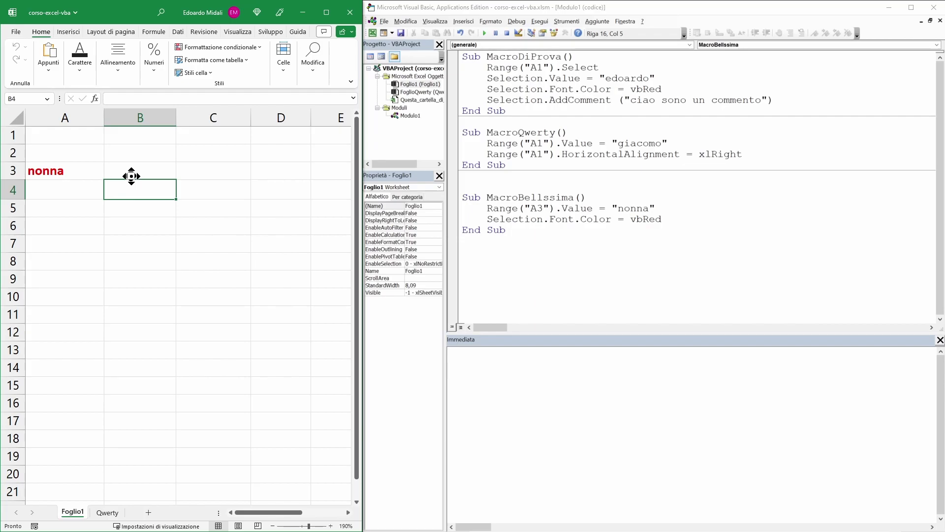
left_click(133, 172)
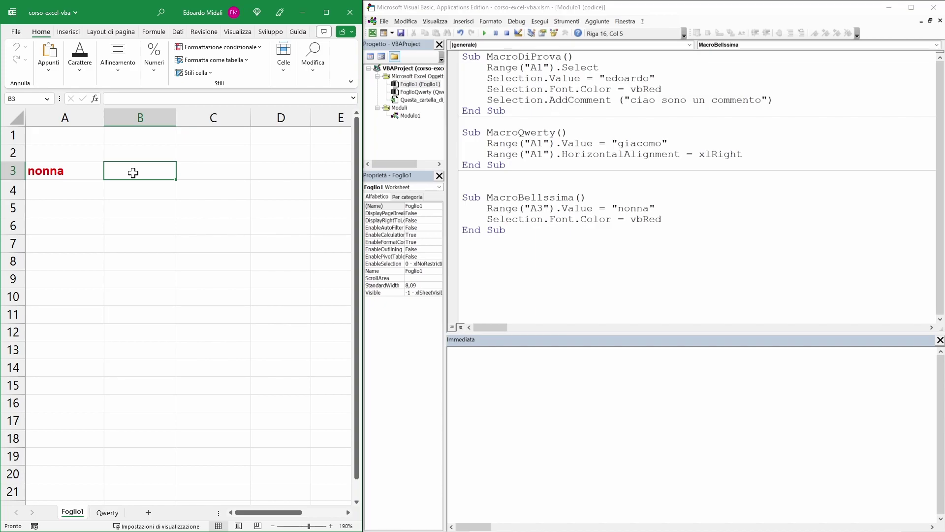
key("alt+F11")
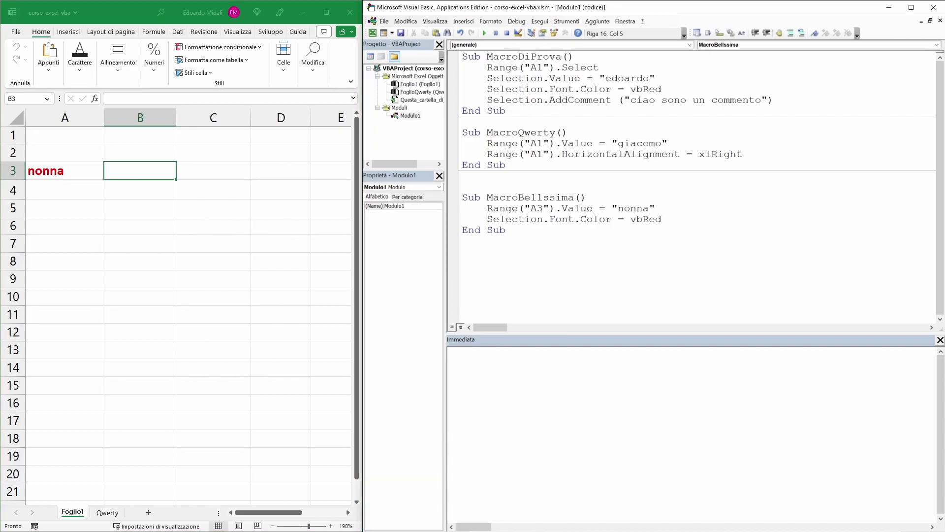